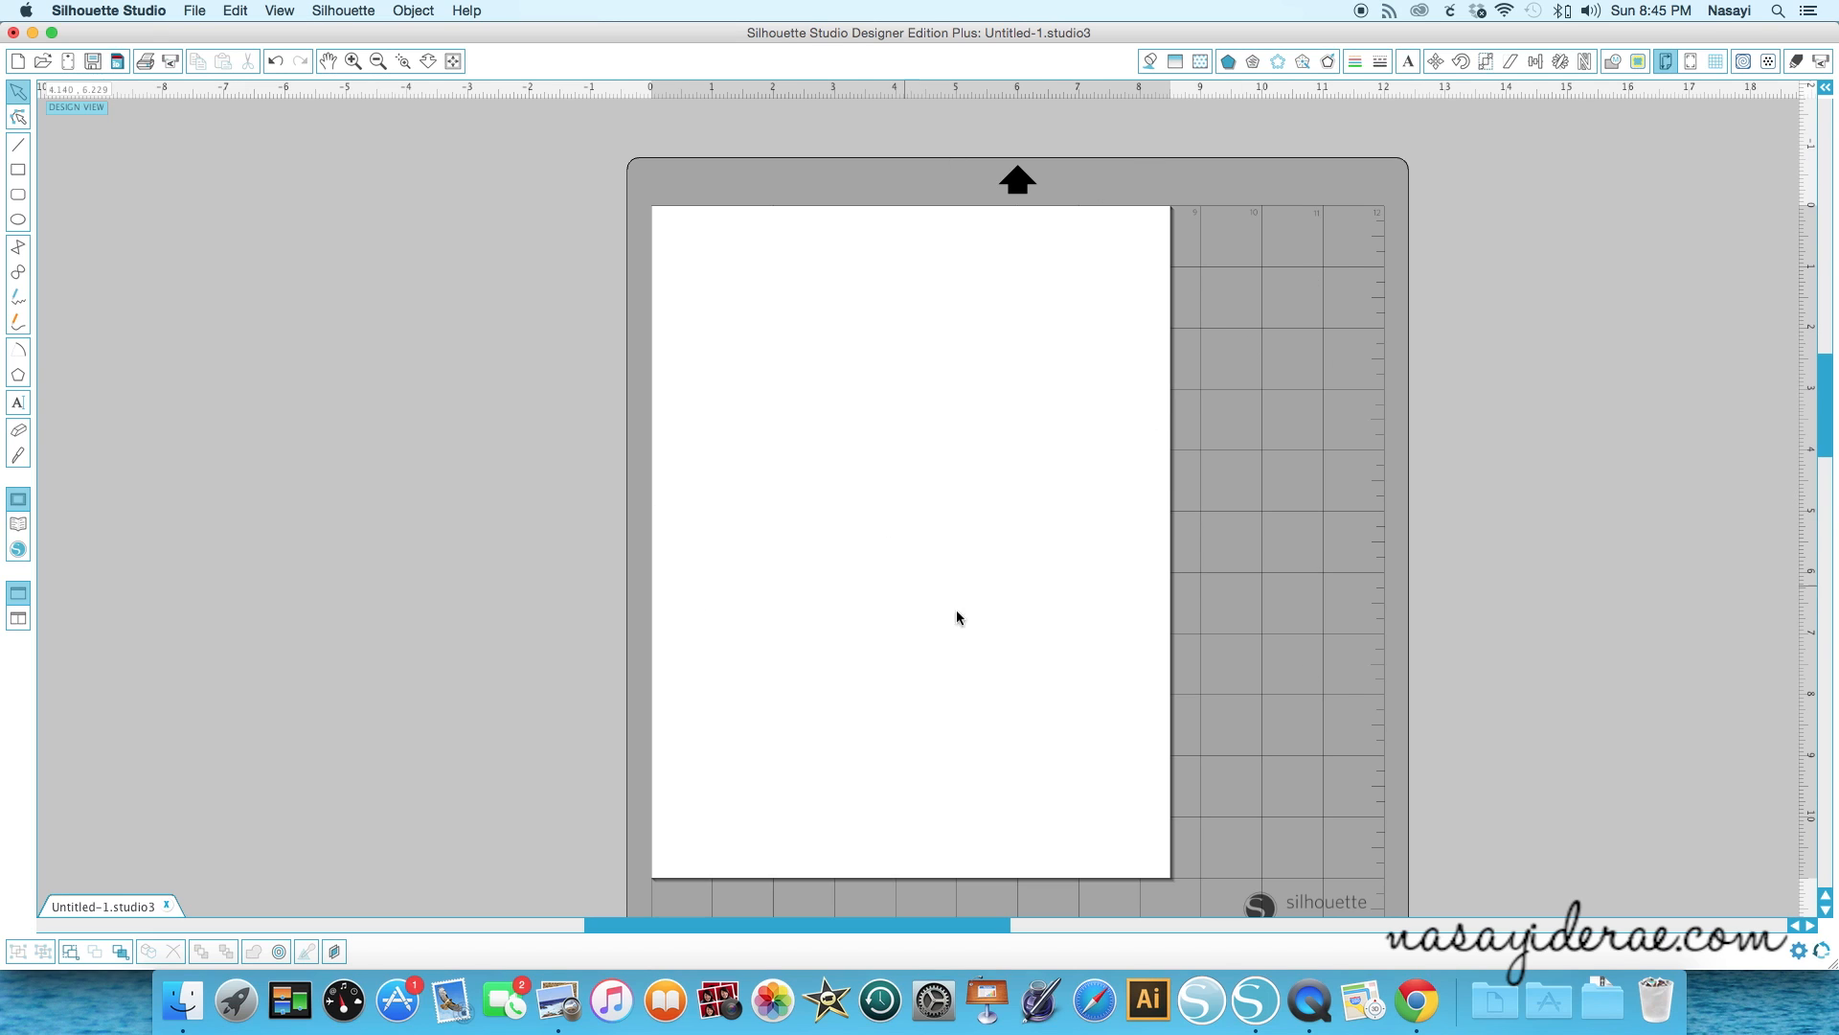
- Open the design page settings and switch the cutting mat to Curio (cut) 8.5 x 12 in
click(1666, 61)
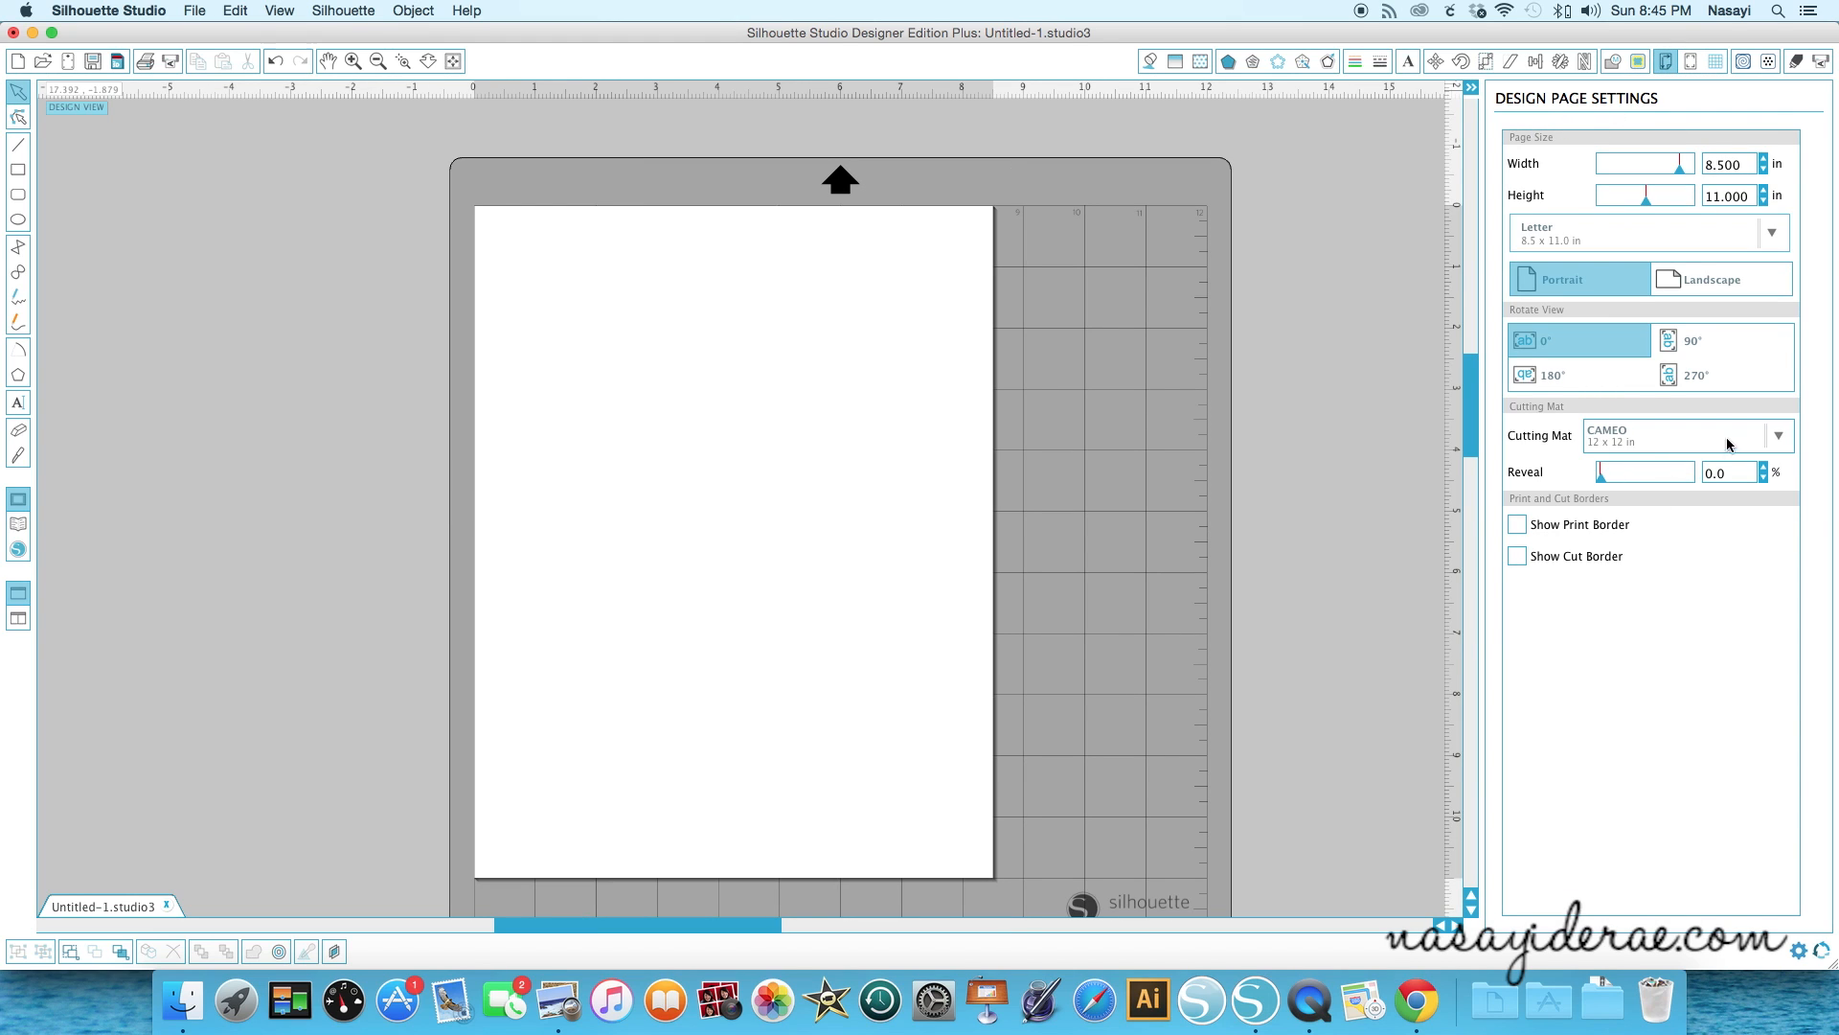
click(1778, 436)
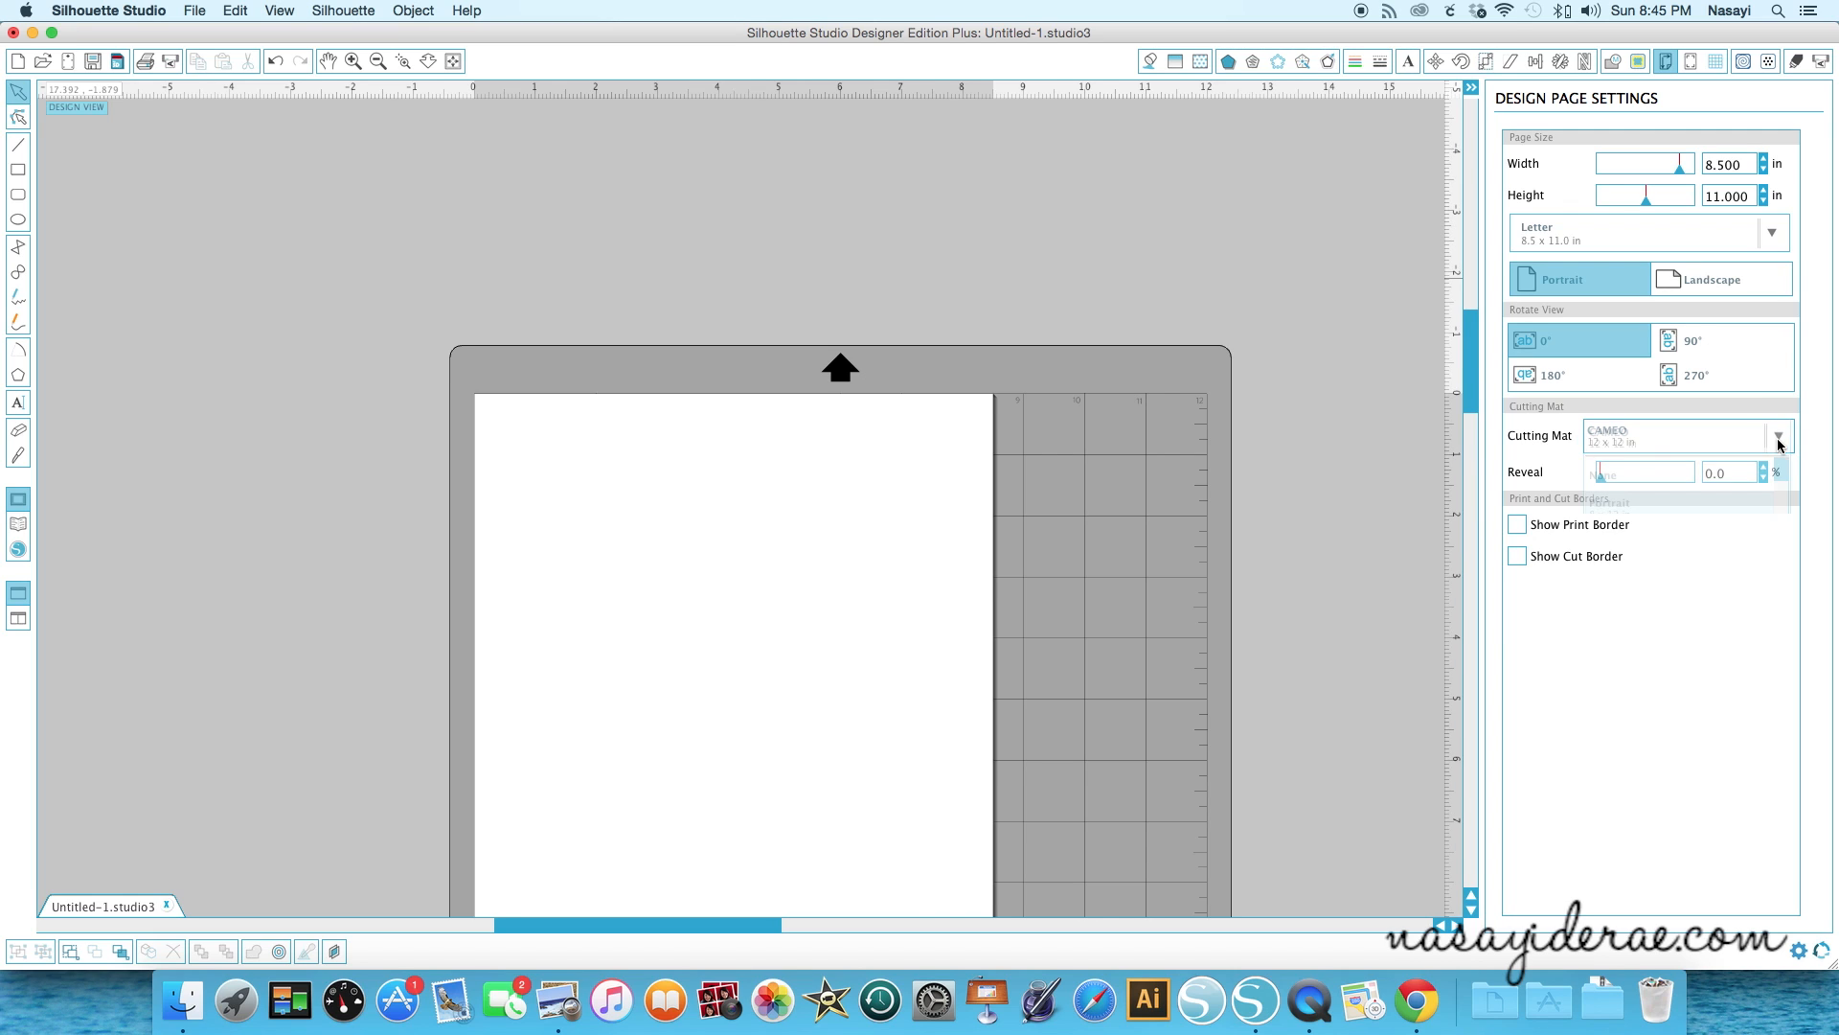
drag(1782, 476, 1782, 520)
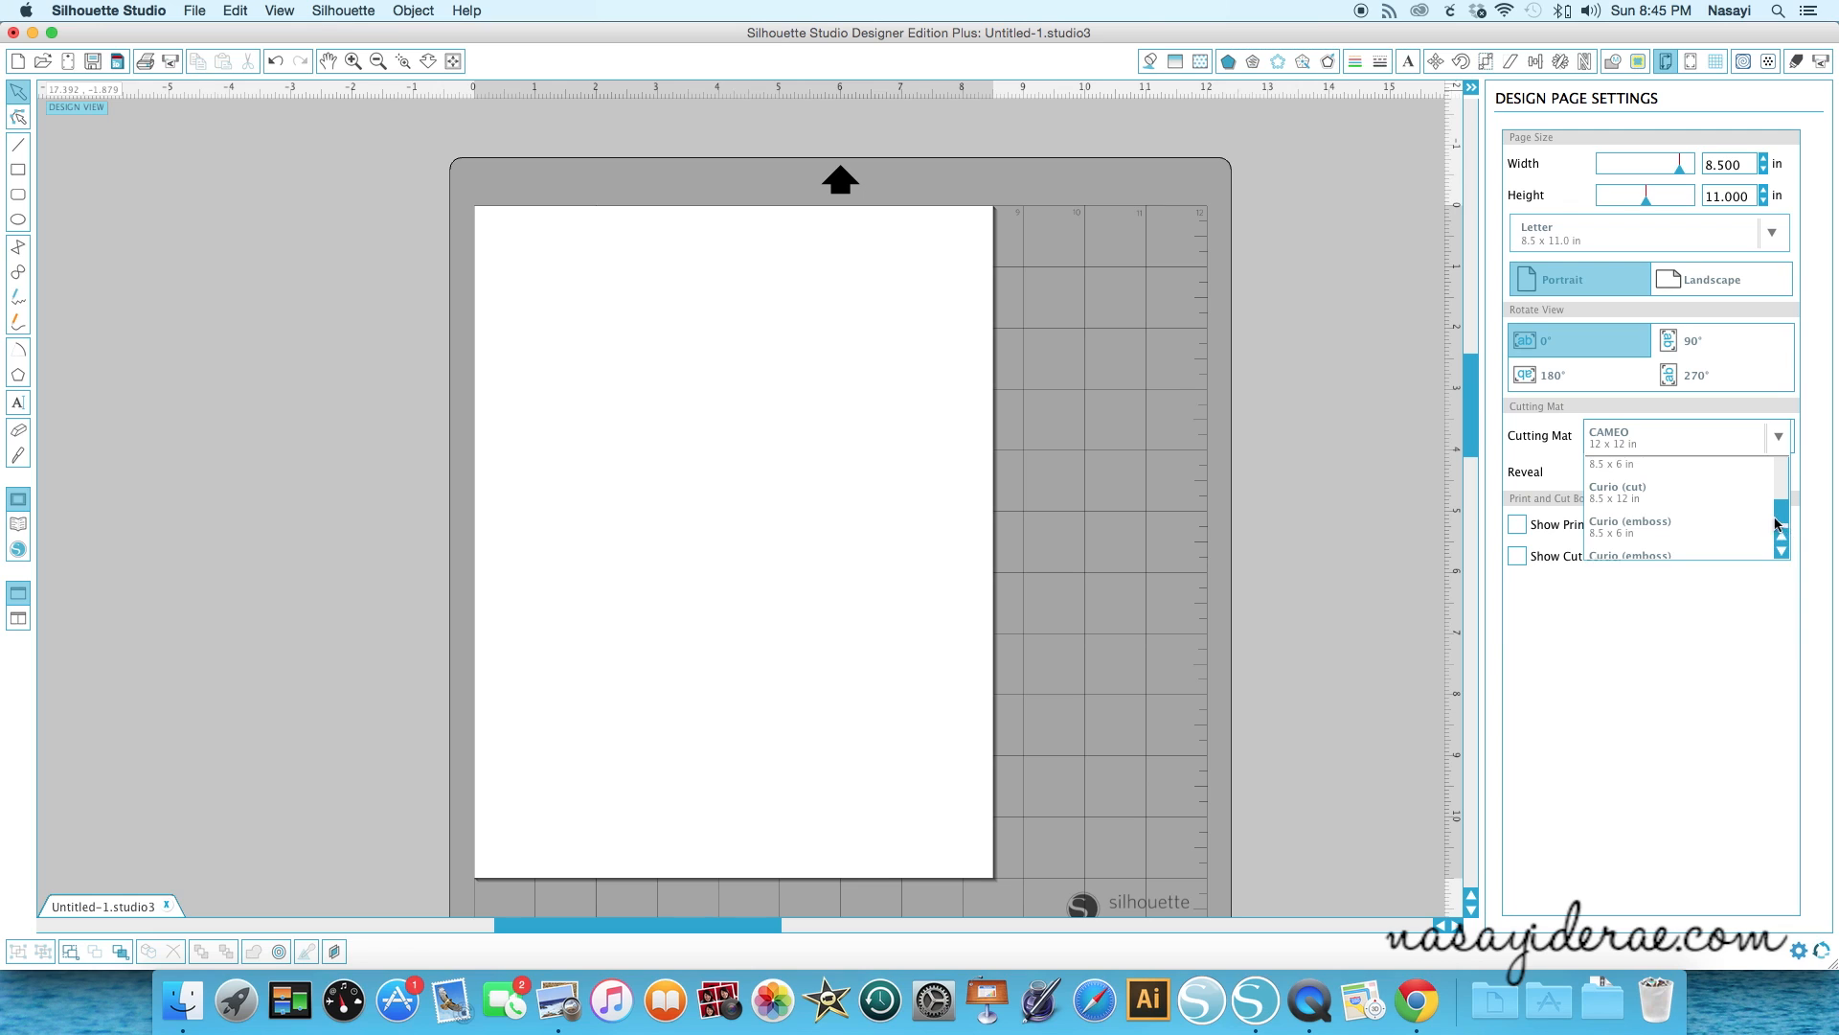
click(1715, 497)
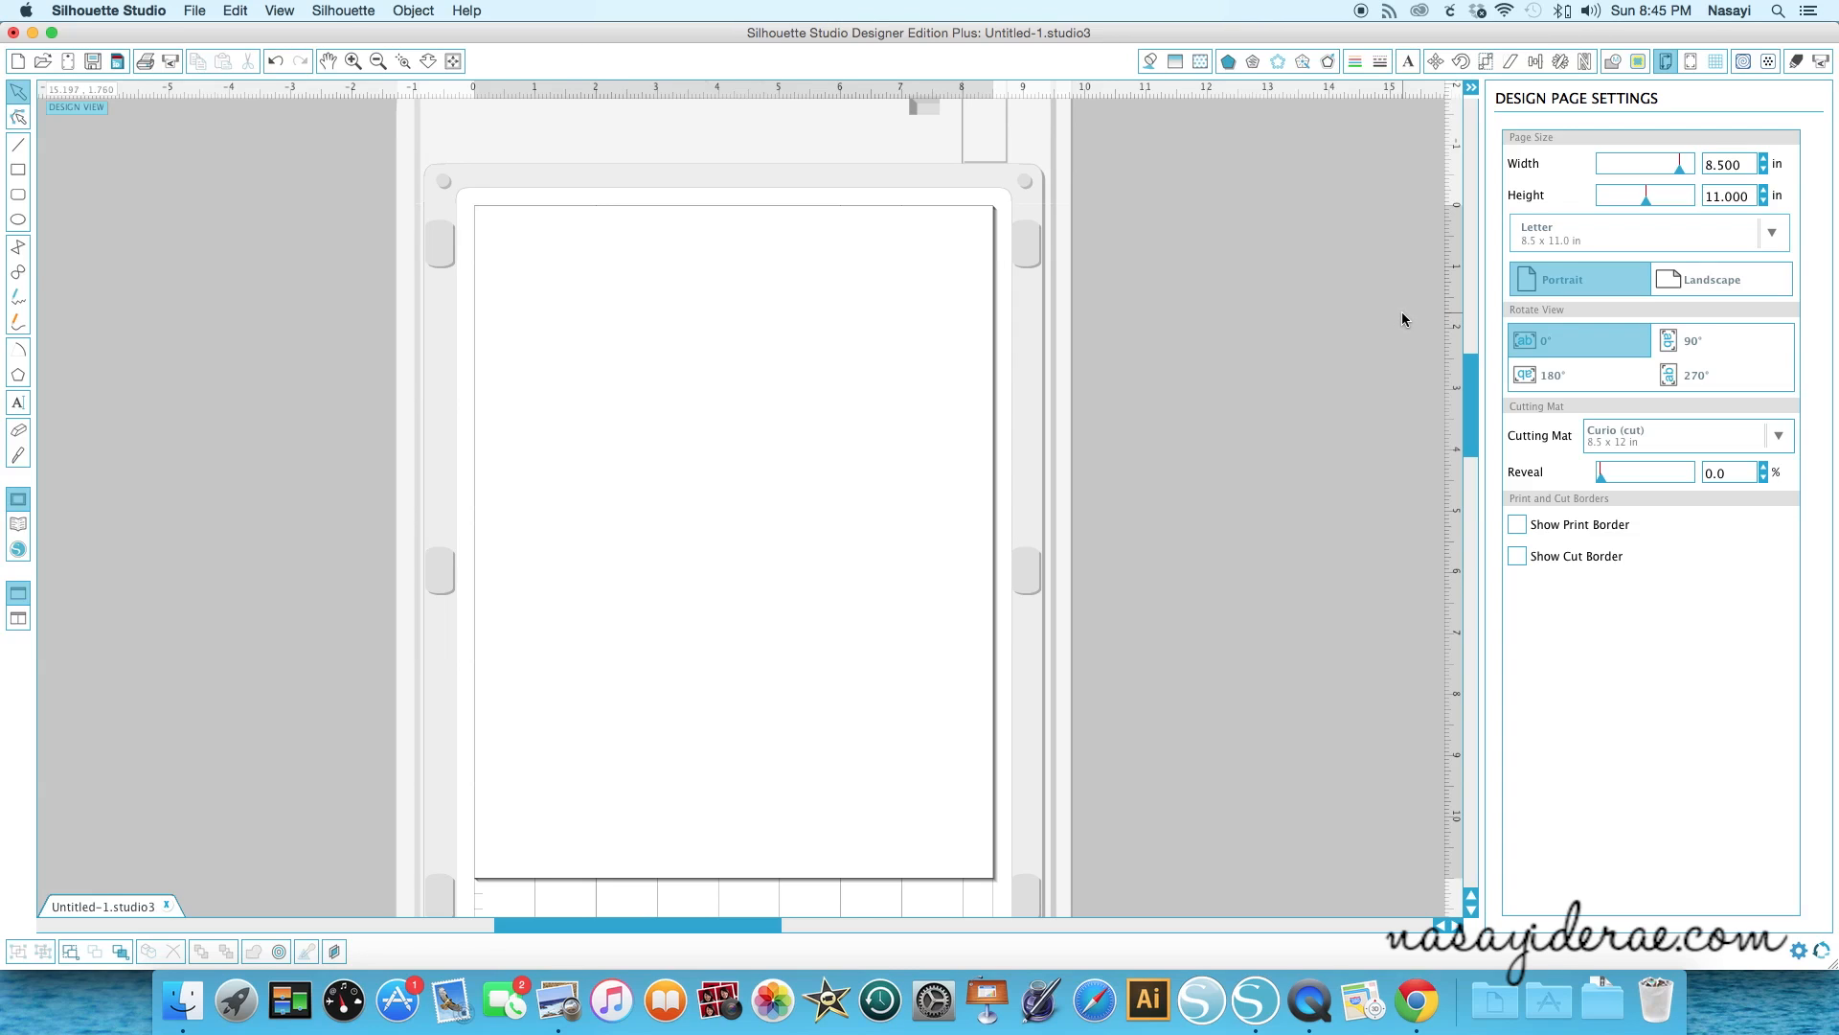
- Switch the cutting mat back to CAMEO 12 x 12 in
click(1765, 445)
click(1773, 480)
click(1778, 440)
drag(1782, 503, 1776, 459)
click(1629, 536)
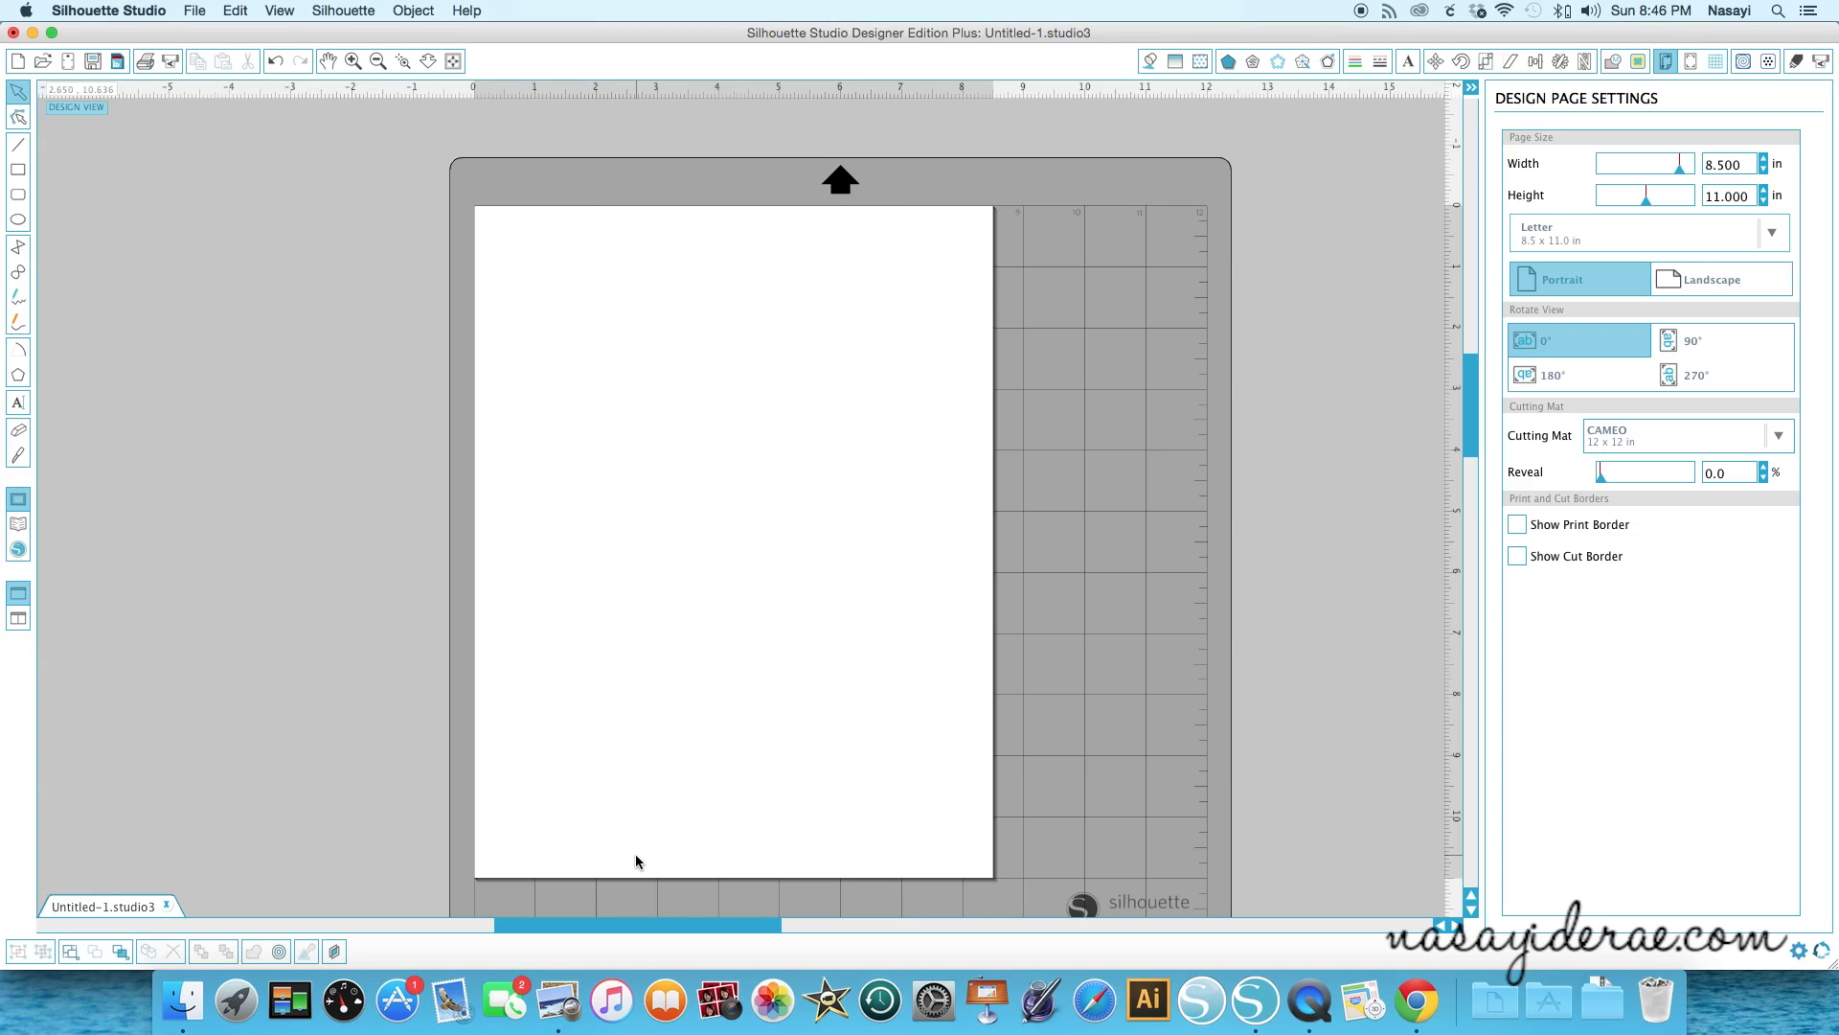
- Open Finder and drag the OurReasonWhy PNG image onto the page
click(188, 1009)
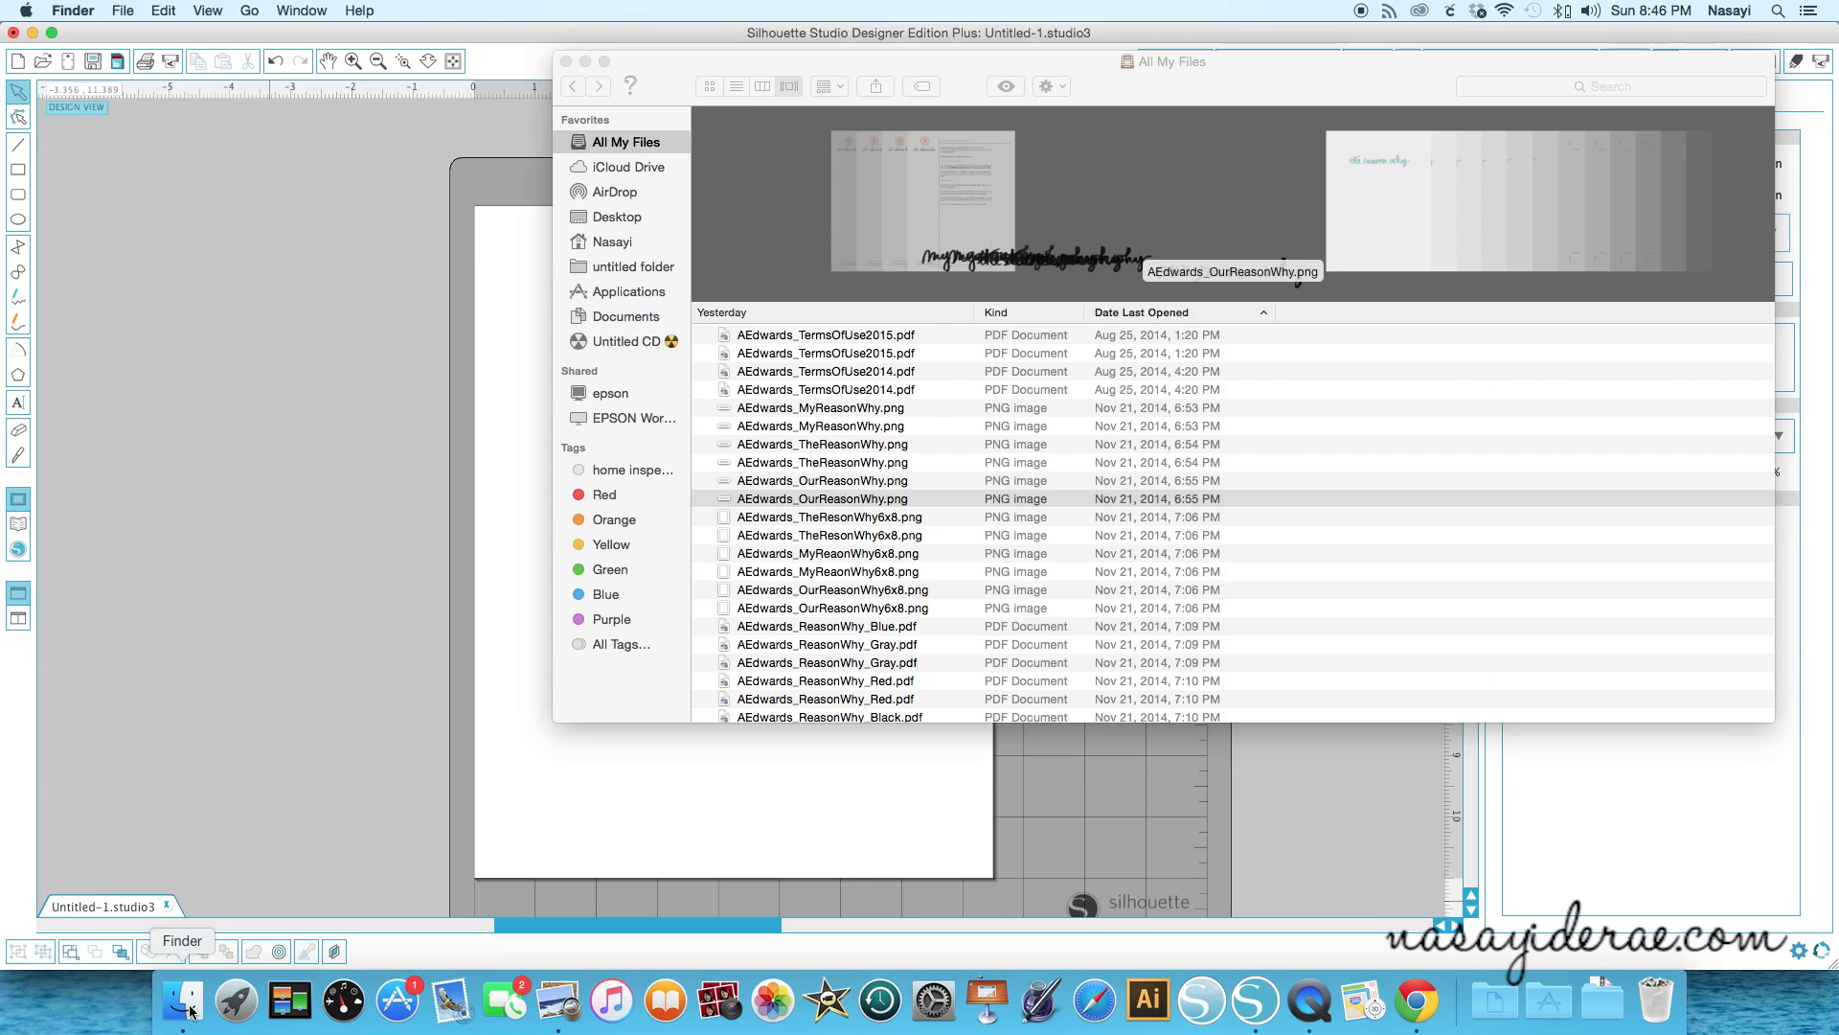
drag(975, 62, 1292, 121)
drag(1147, 559, 830, 560)
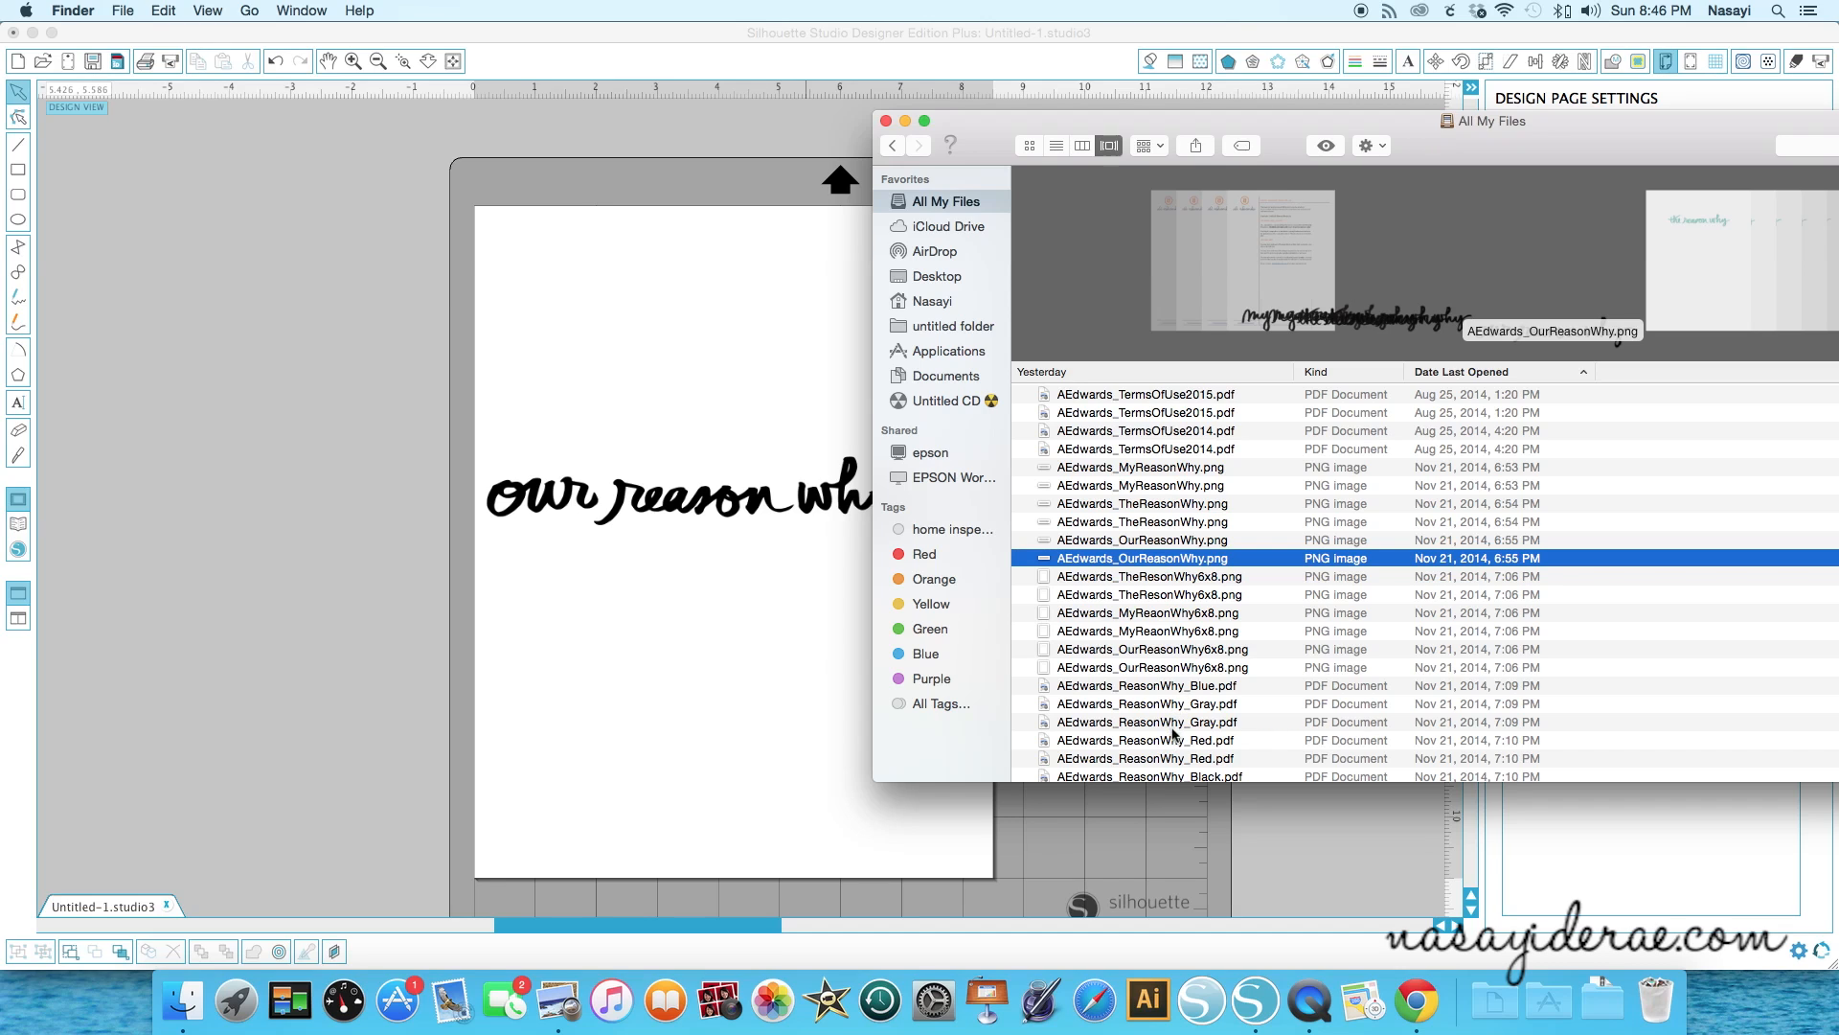
- Drag the TheResonWhy6x8 PNG image from Finder onto the page as well
click(1171, 668)
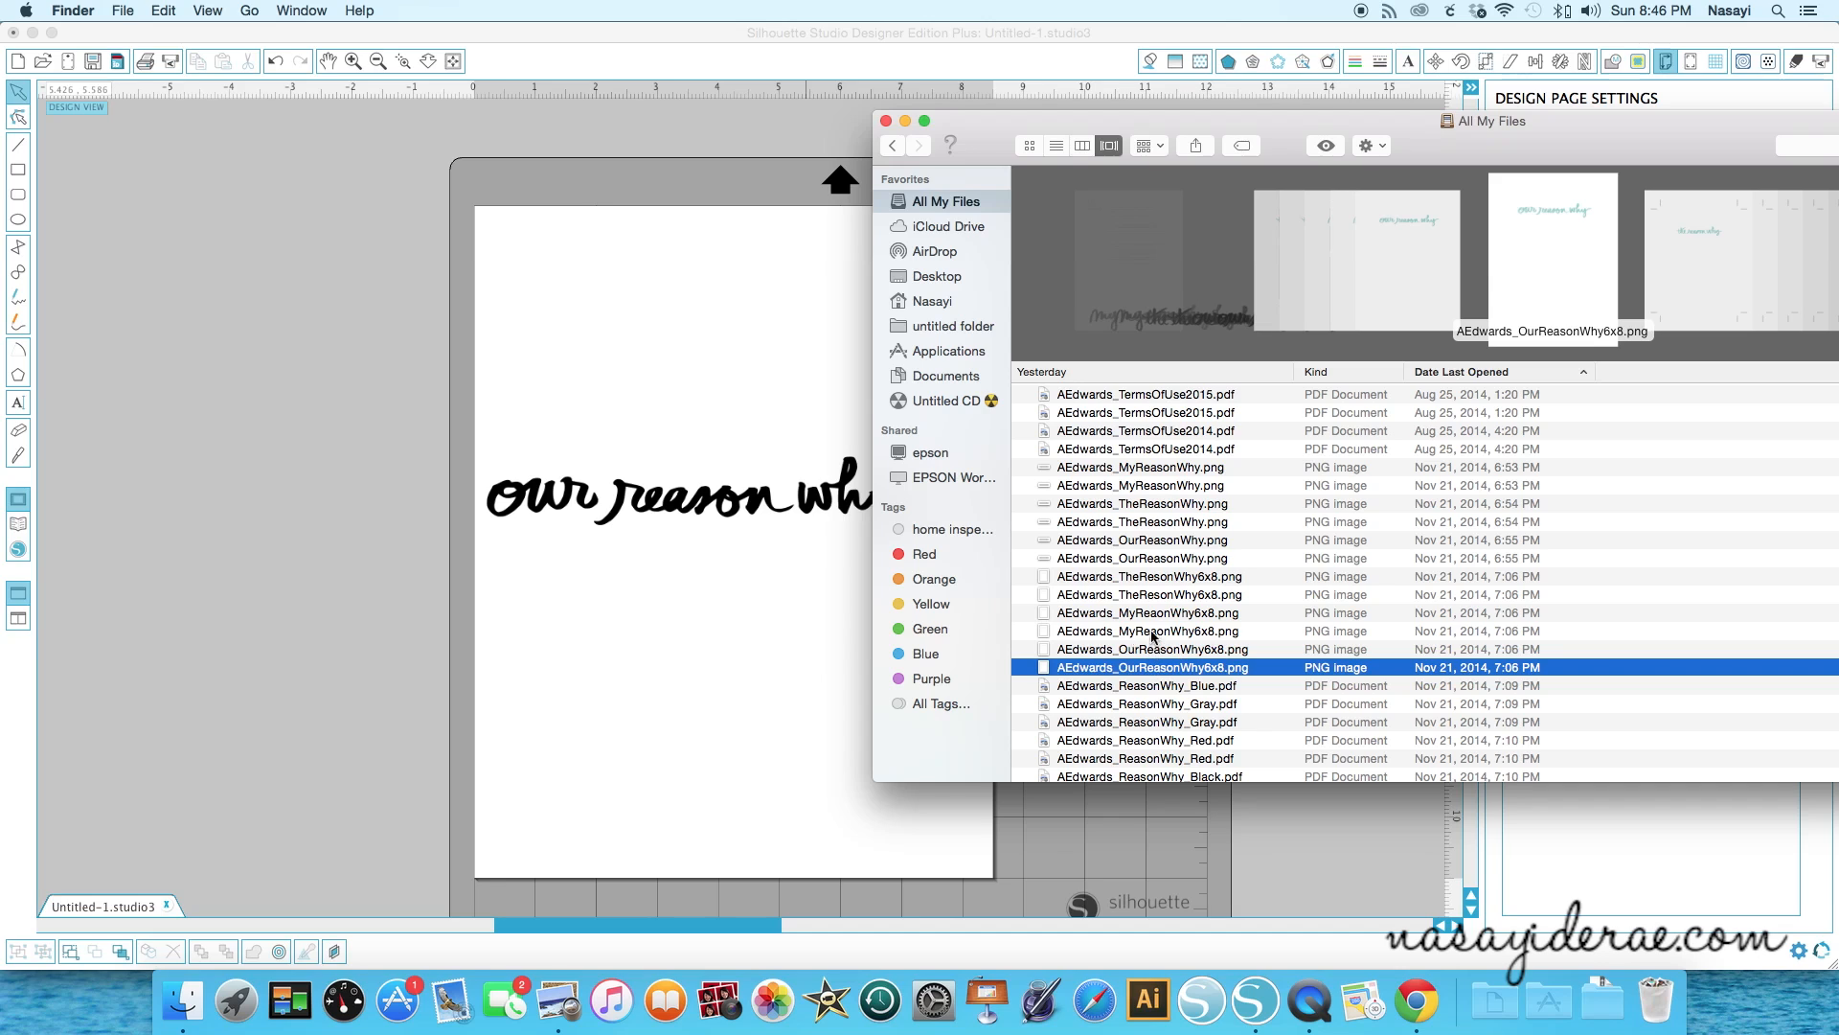
click(1178, 579)
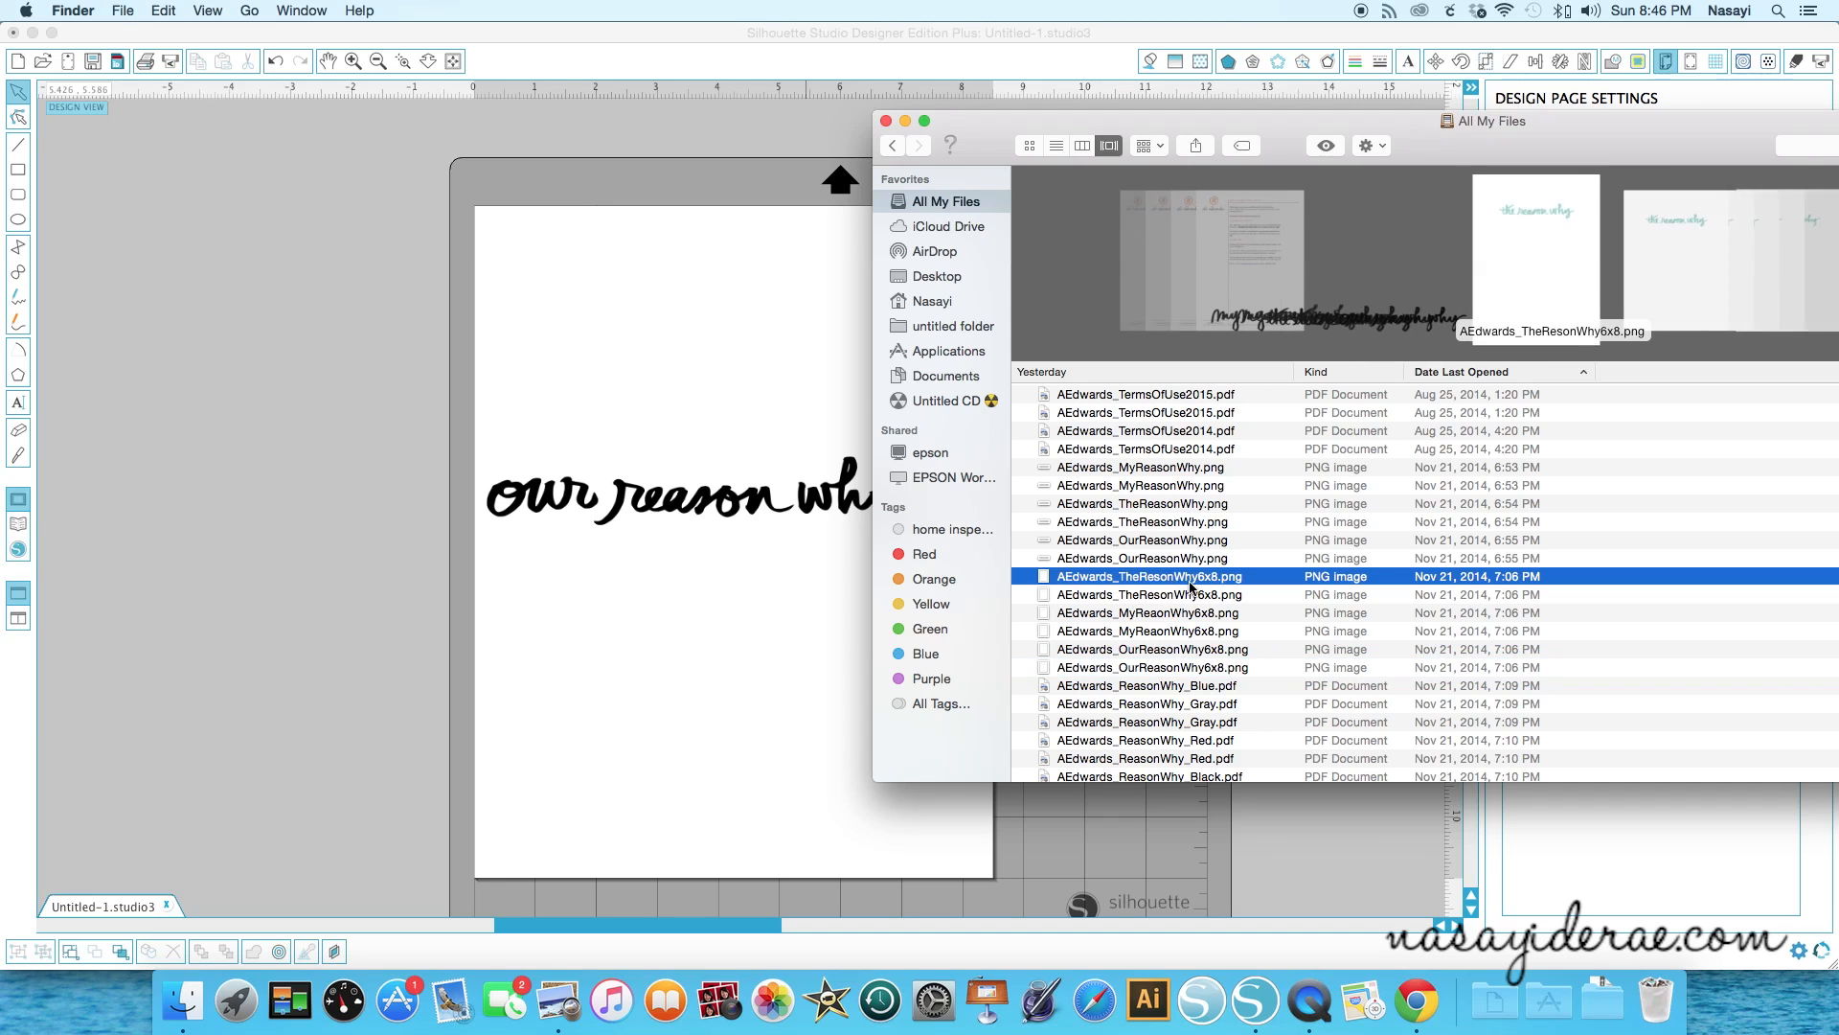
drag(1179, 586, 658, 685)
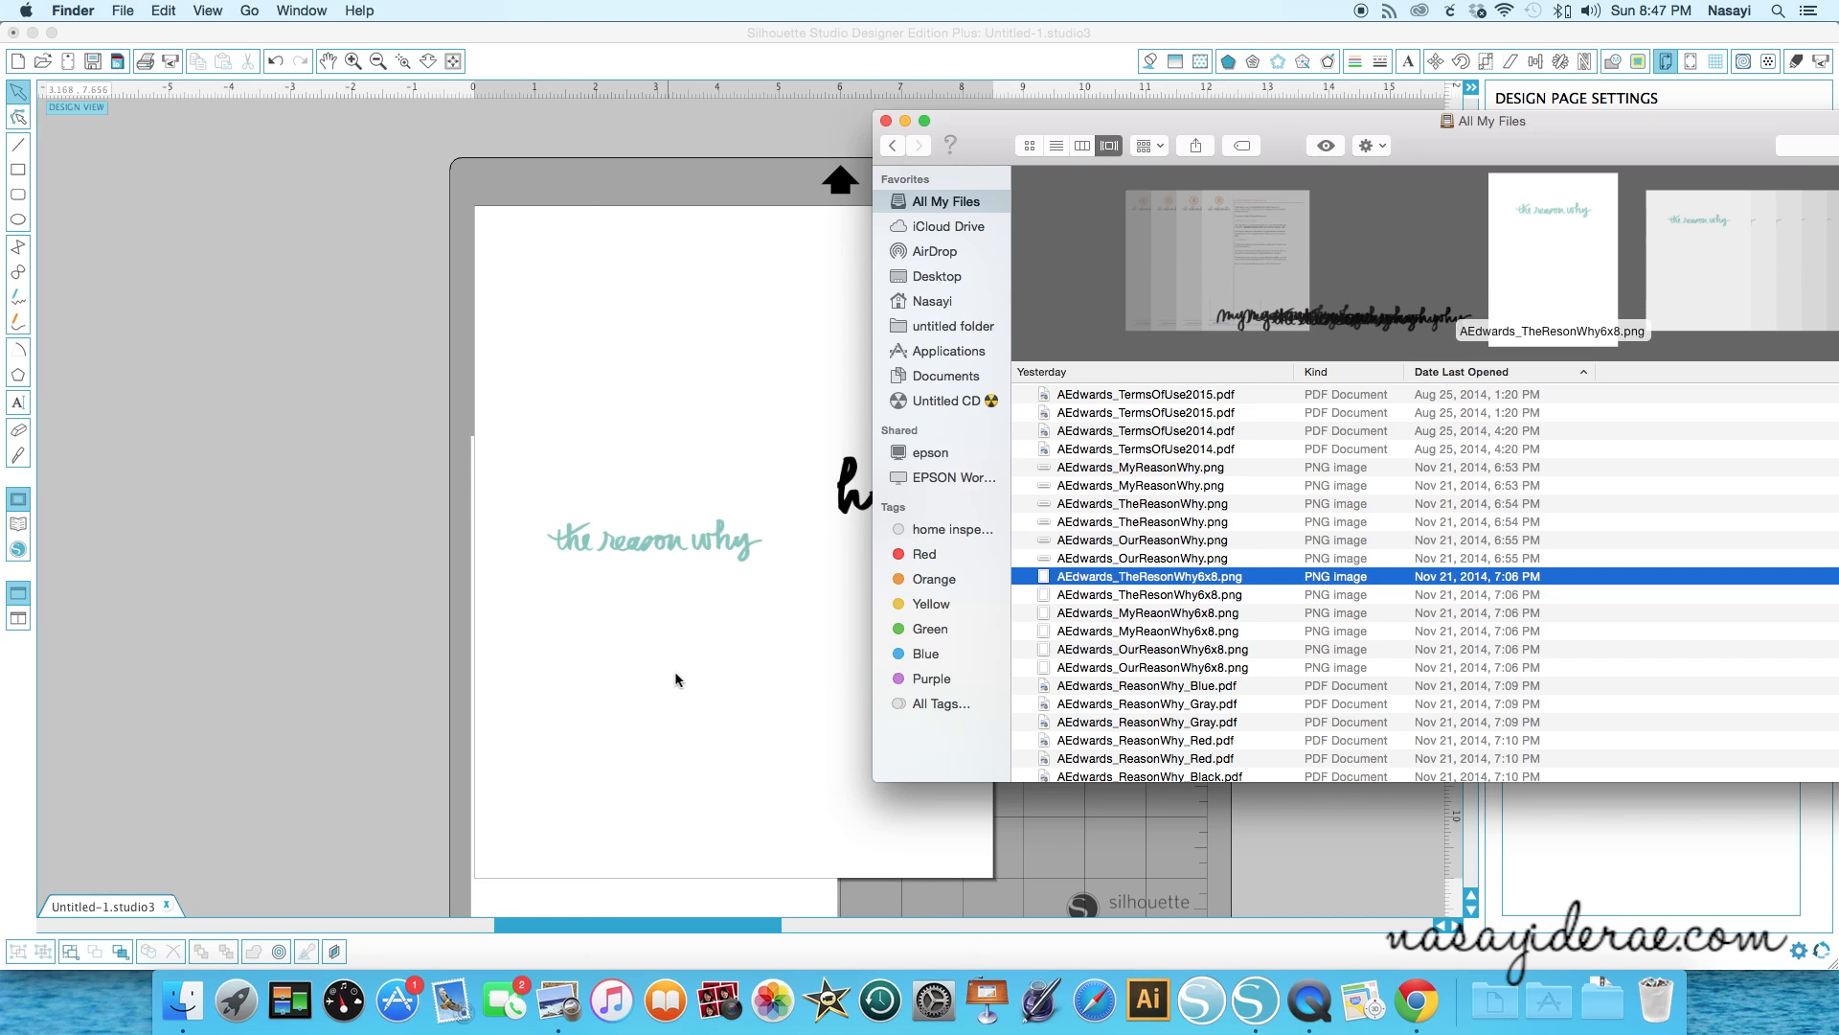
- Select the added TheResonWhy6x8 image and delete it
click(677, 526)
drag(677, 544, 733, 686)
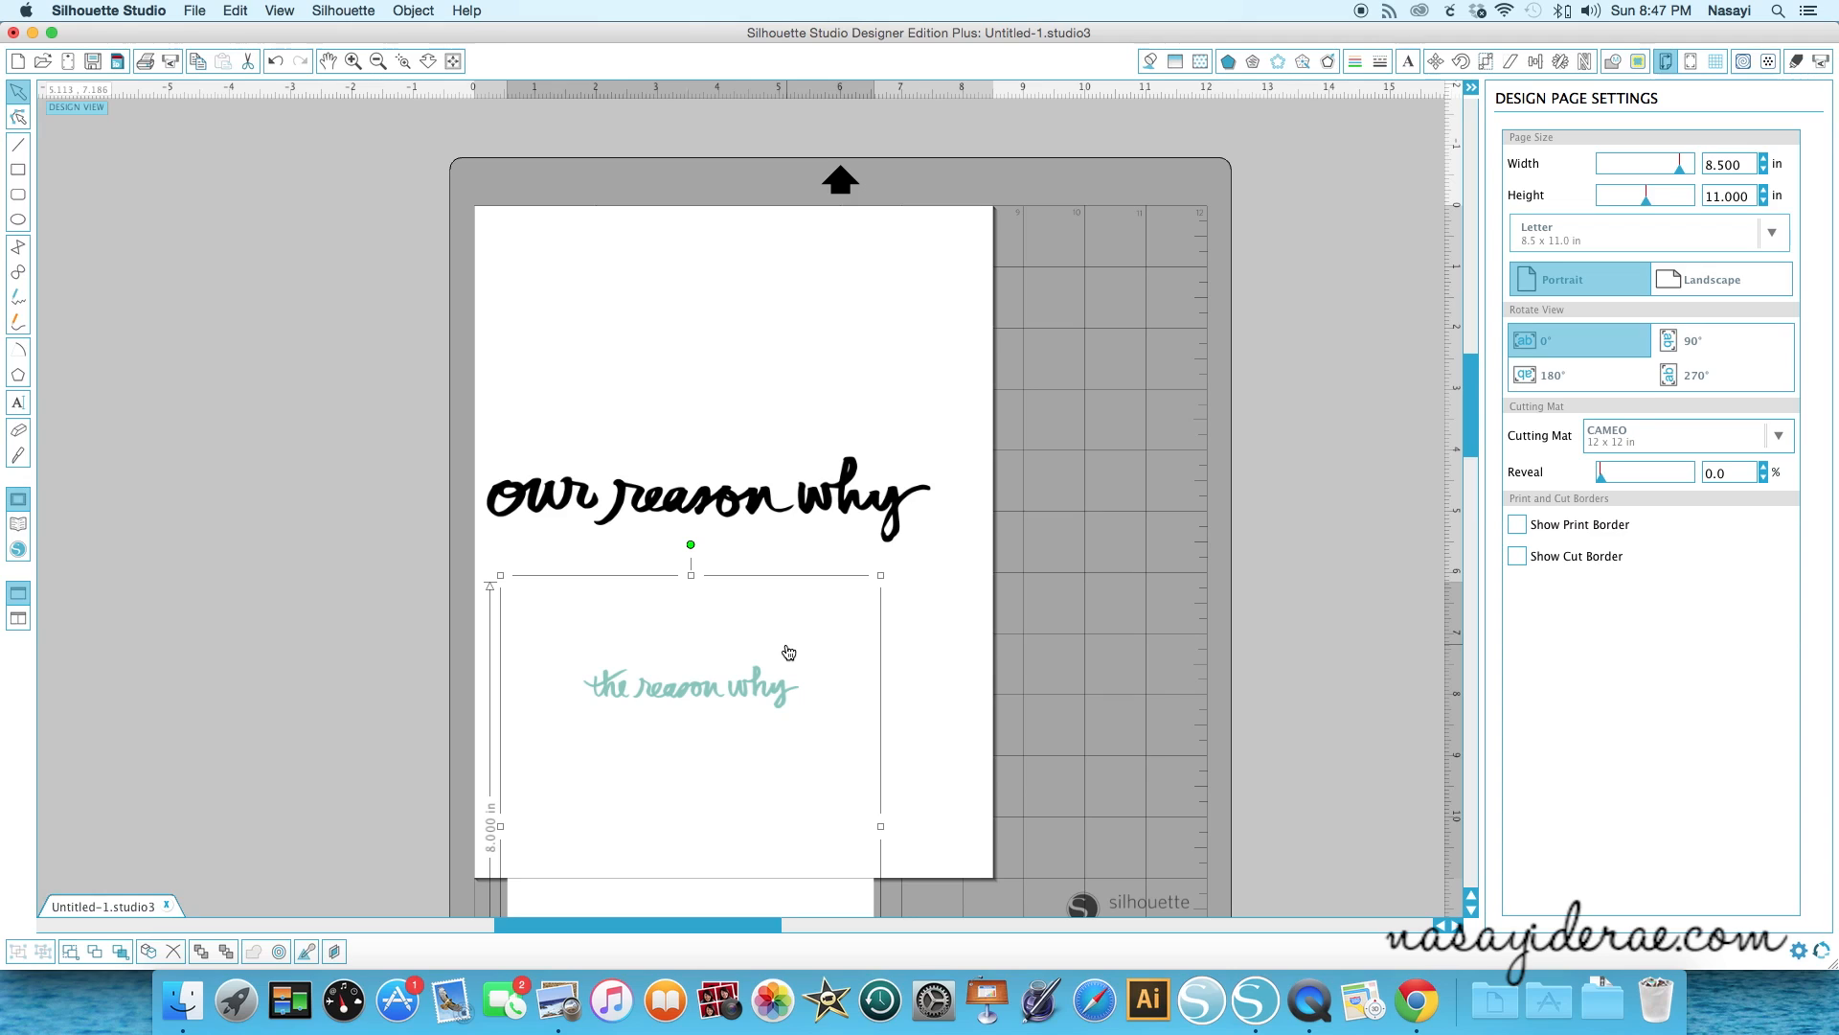
key(Delete)
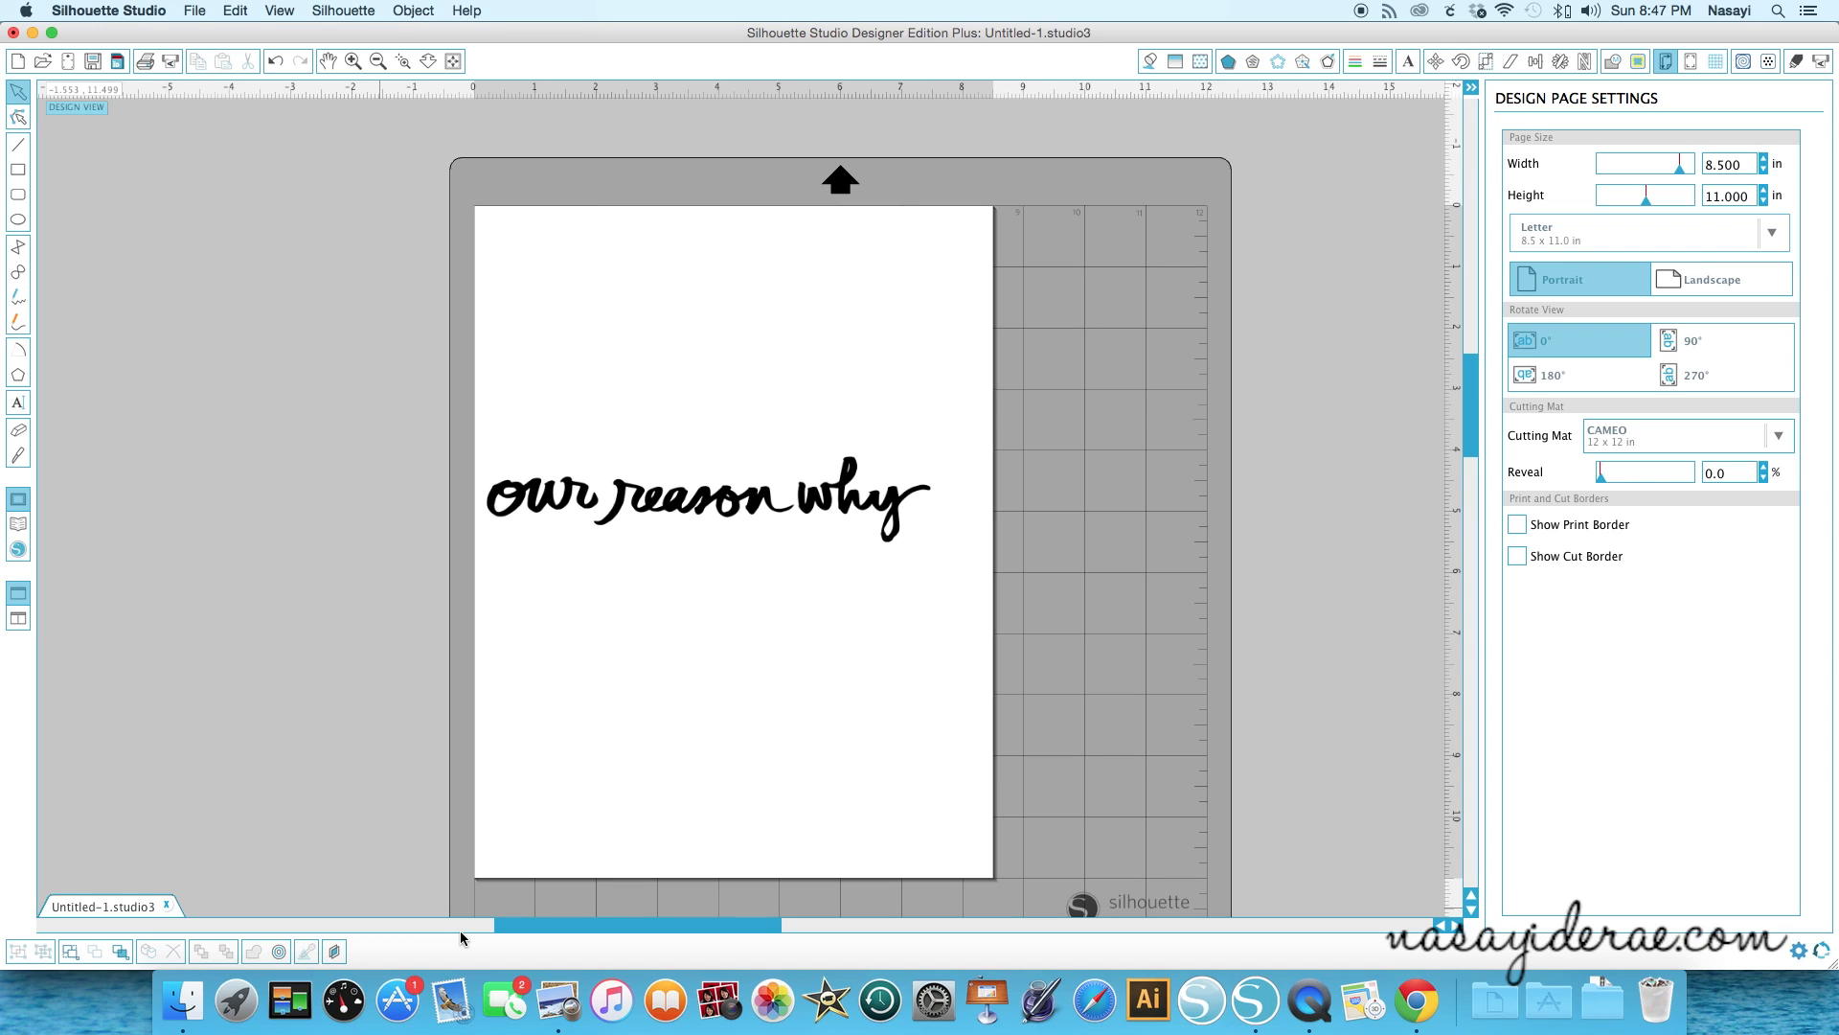
- Move the phrase up slightly and save the design to the Library
drag(786, 500, 787, 482)
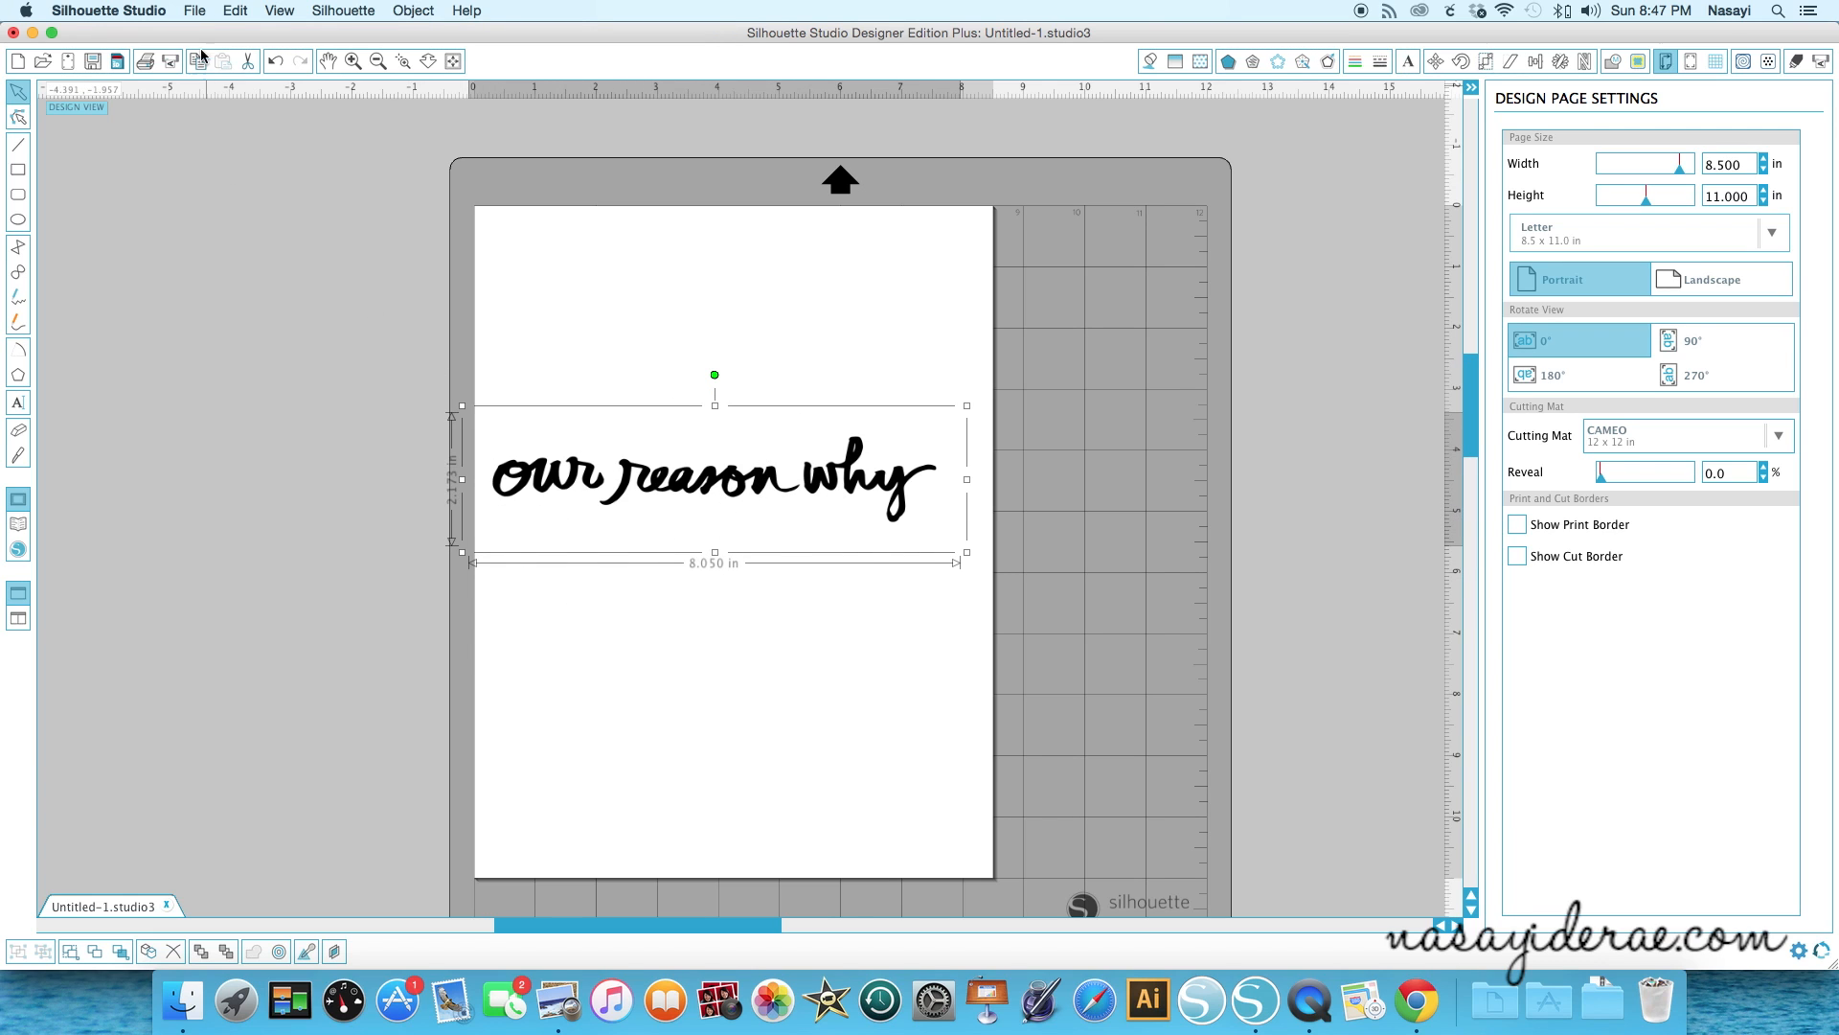
click(195, 10)
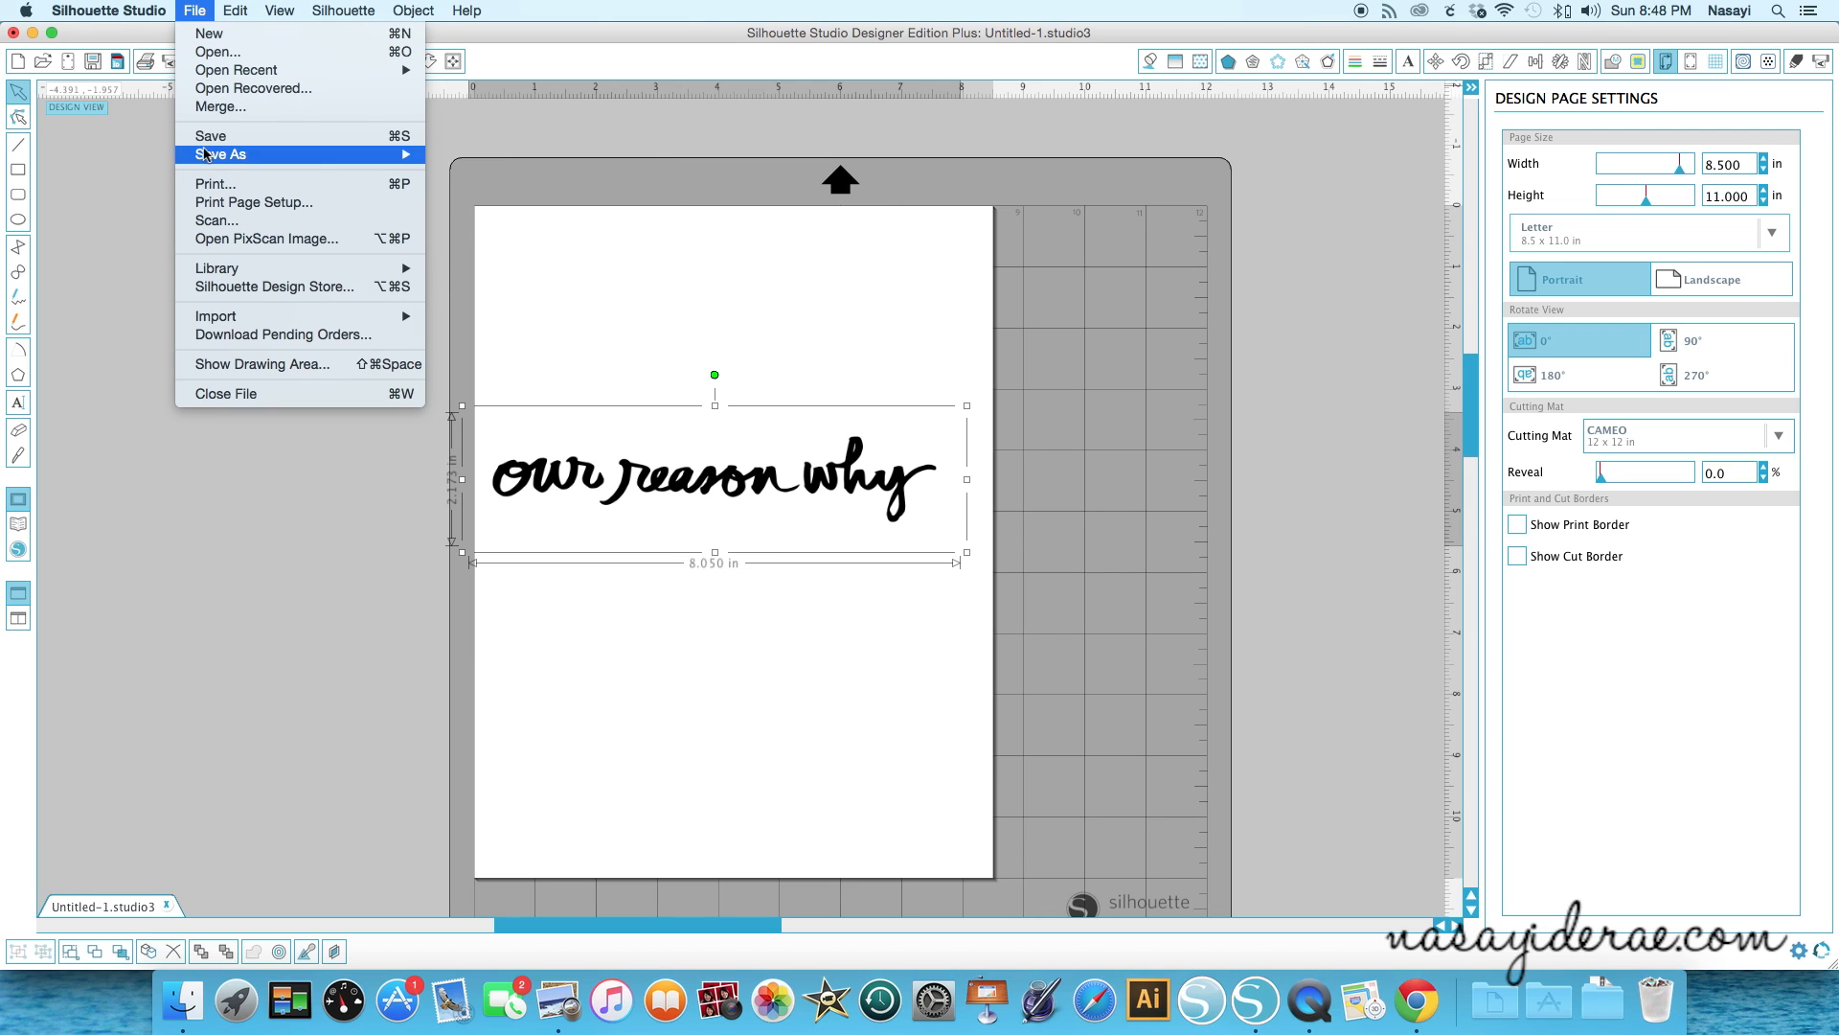
mouse_move(223, 159)
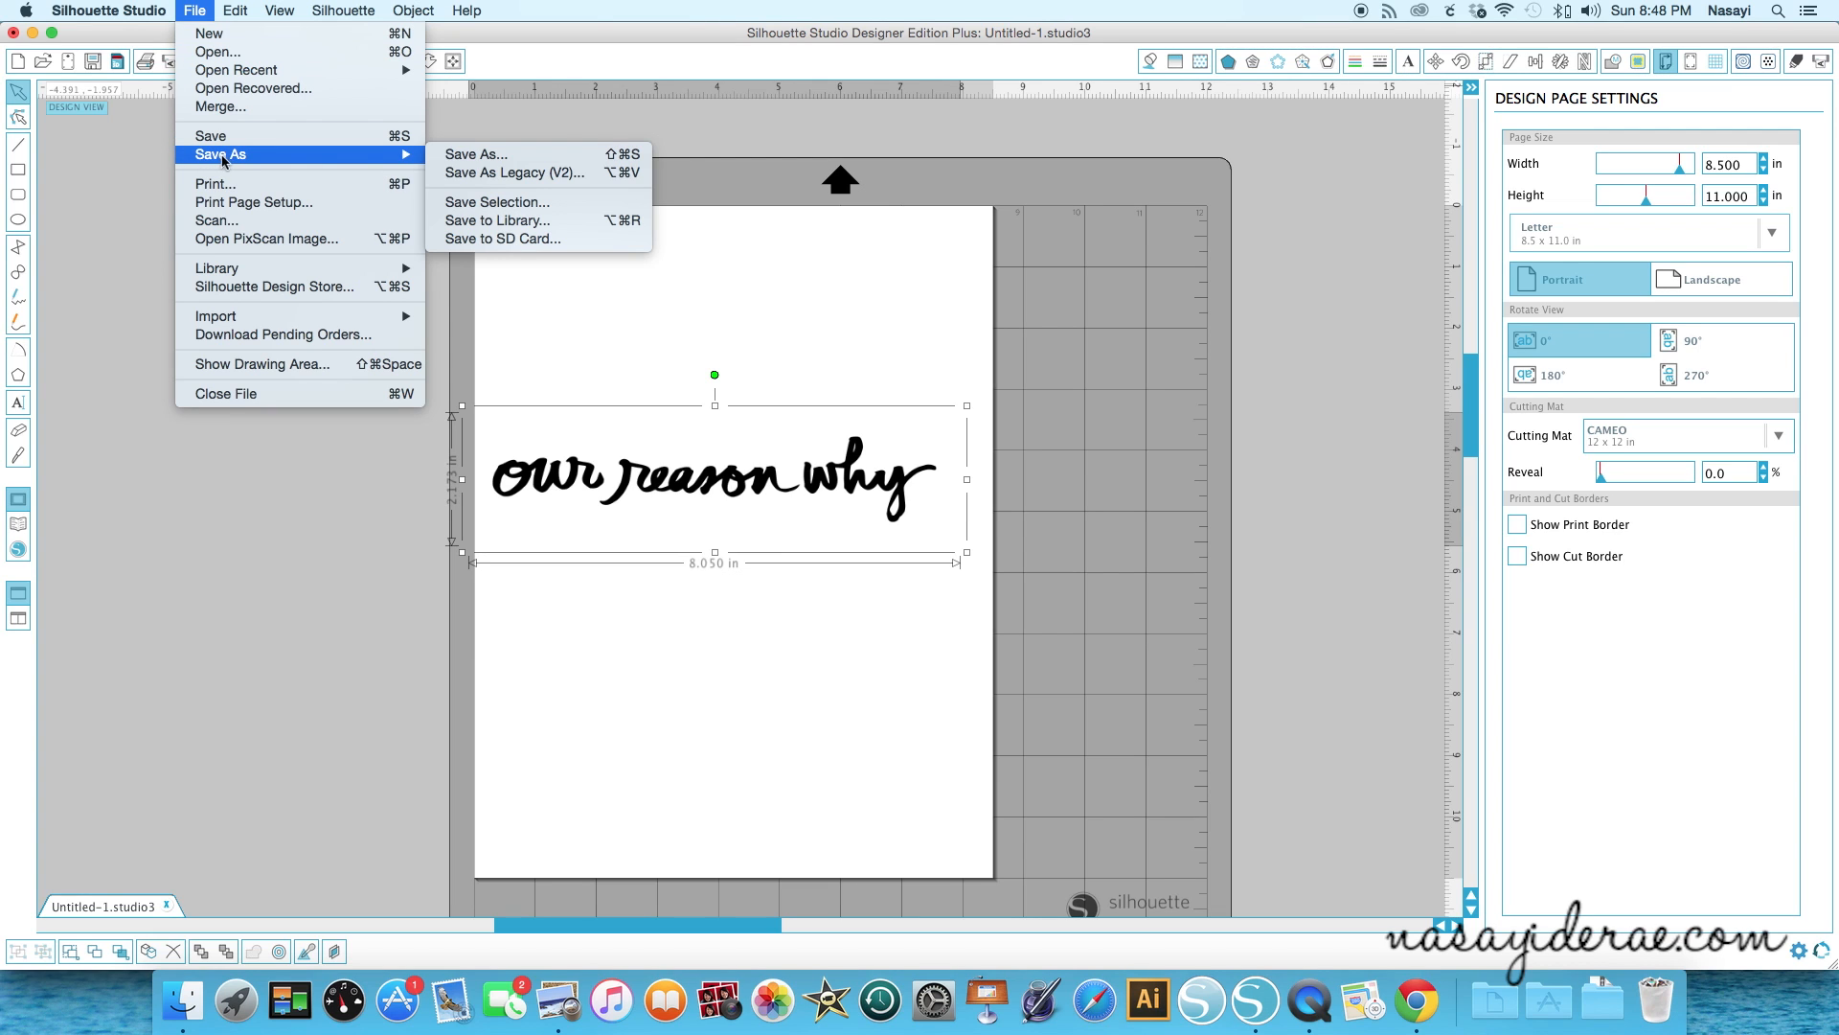
click(538, 225)
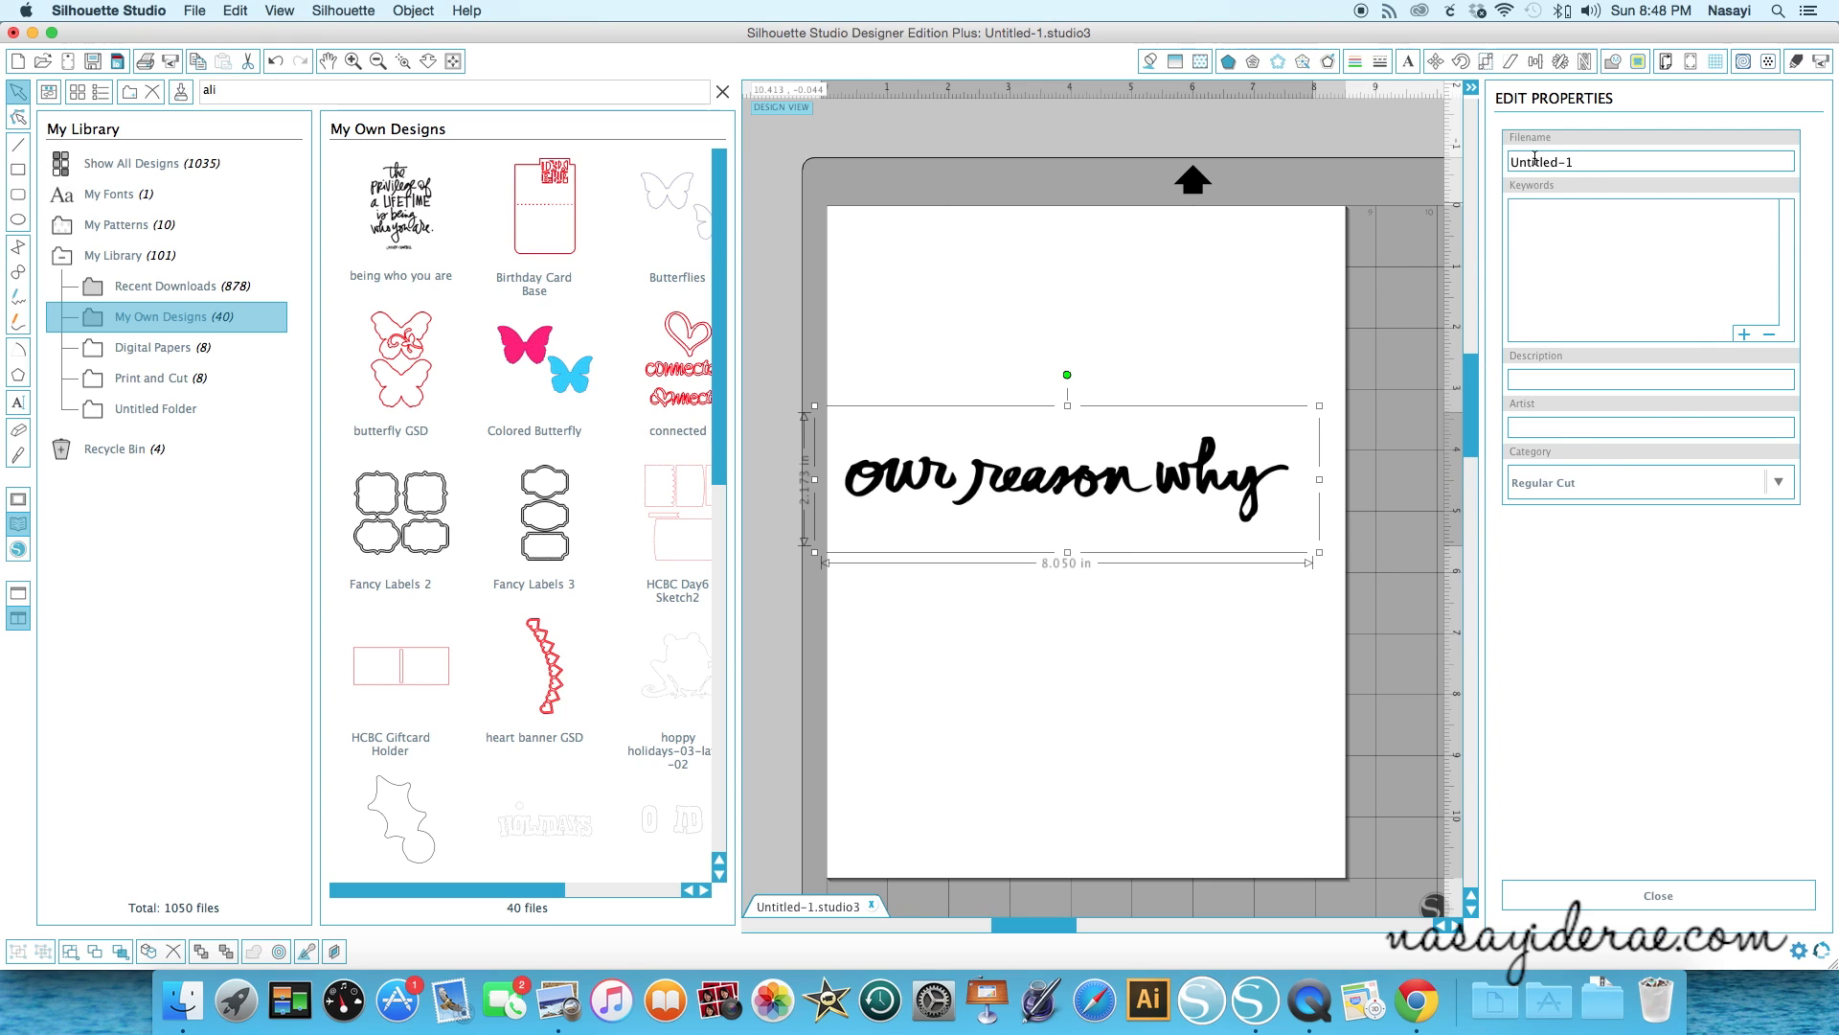
- Set the library design's filename to Our Reason and close its properties
drag(1587, 163, 1487, 146)
key(BackSpace)
text(Our Reason)
click(1619, 893)
- Search the library for our to locate the saved design, then close the library
drag(215, 89, 173, 89)
click(227, 92)
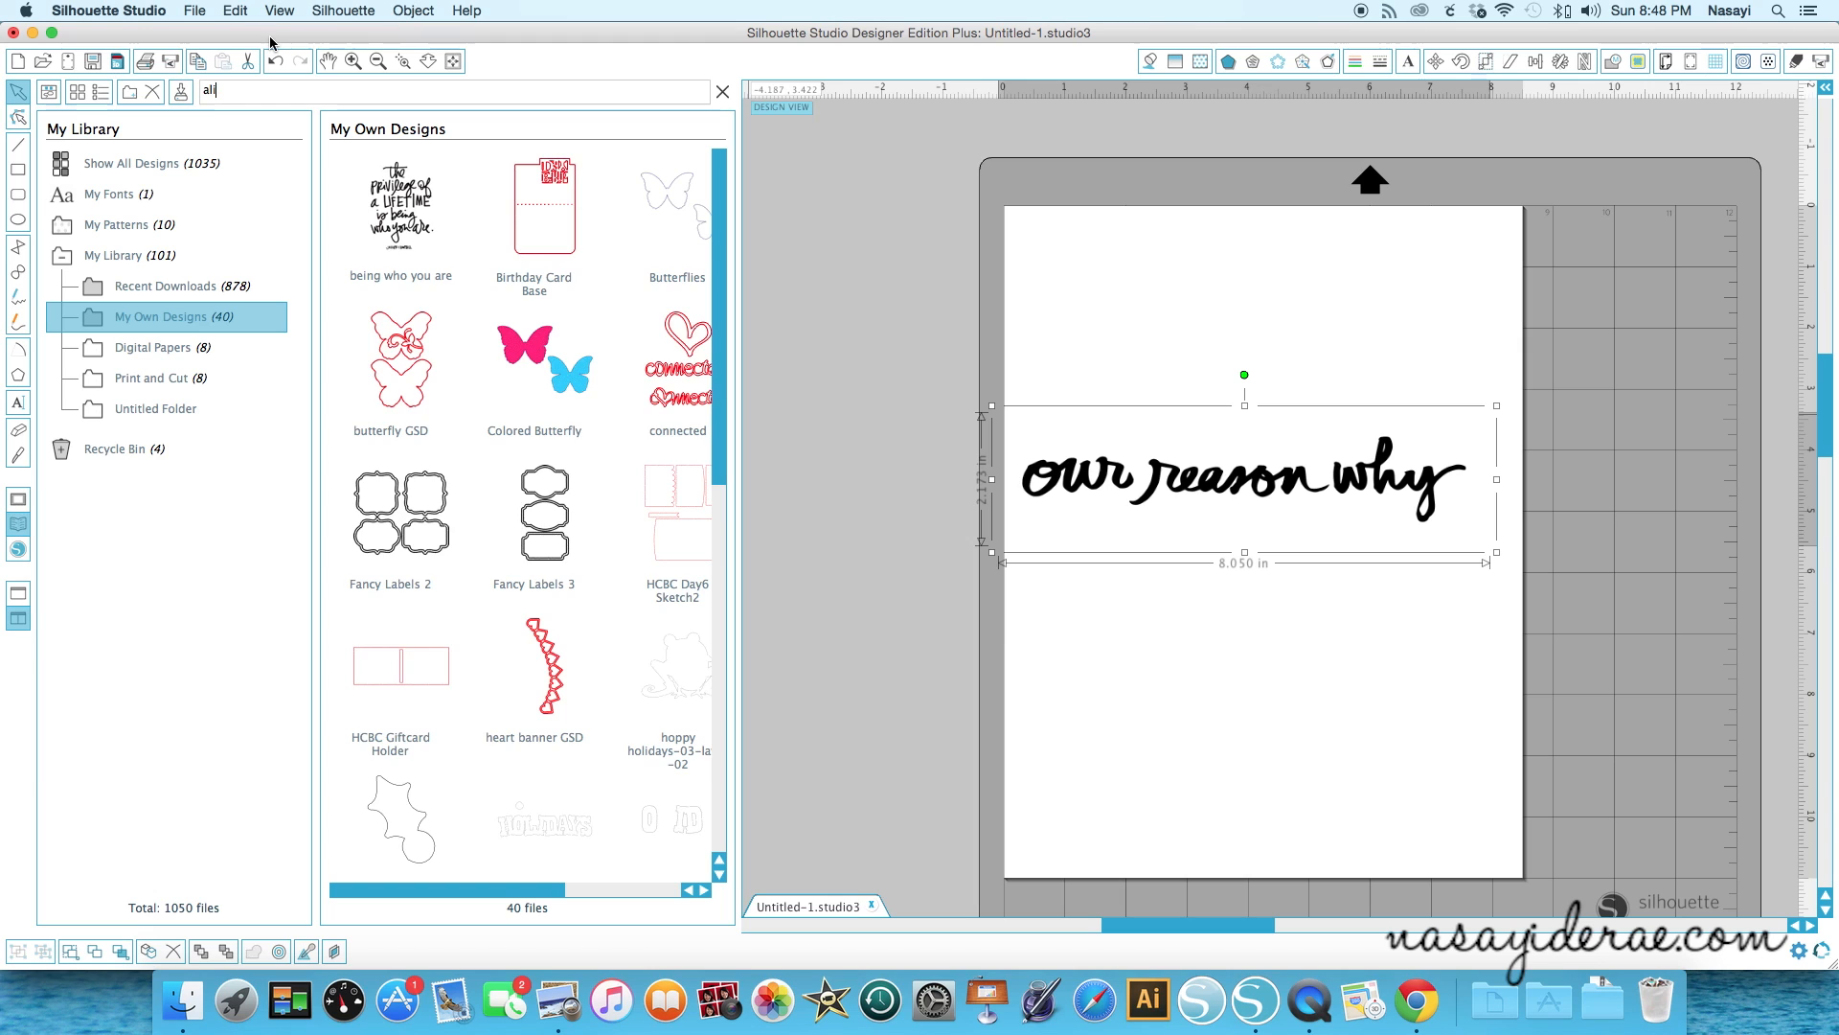
key(BackSpace)
key(BackSpace)
key(BackSpace)
text(our)
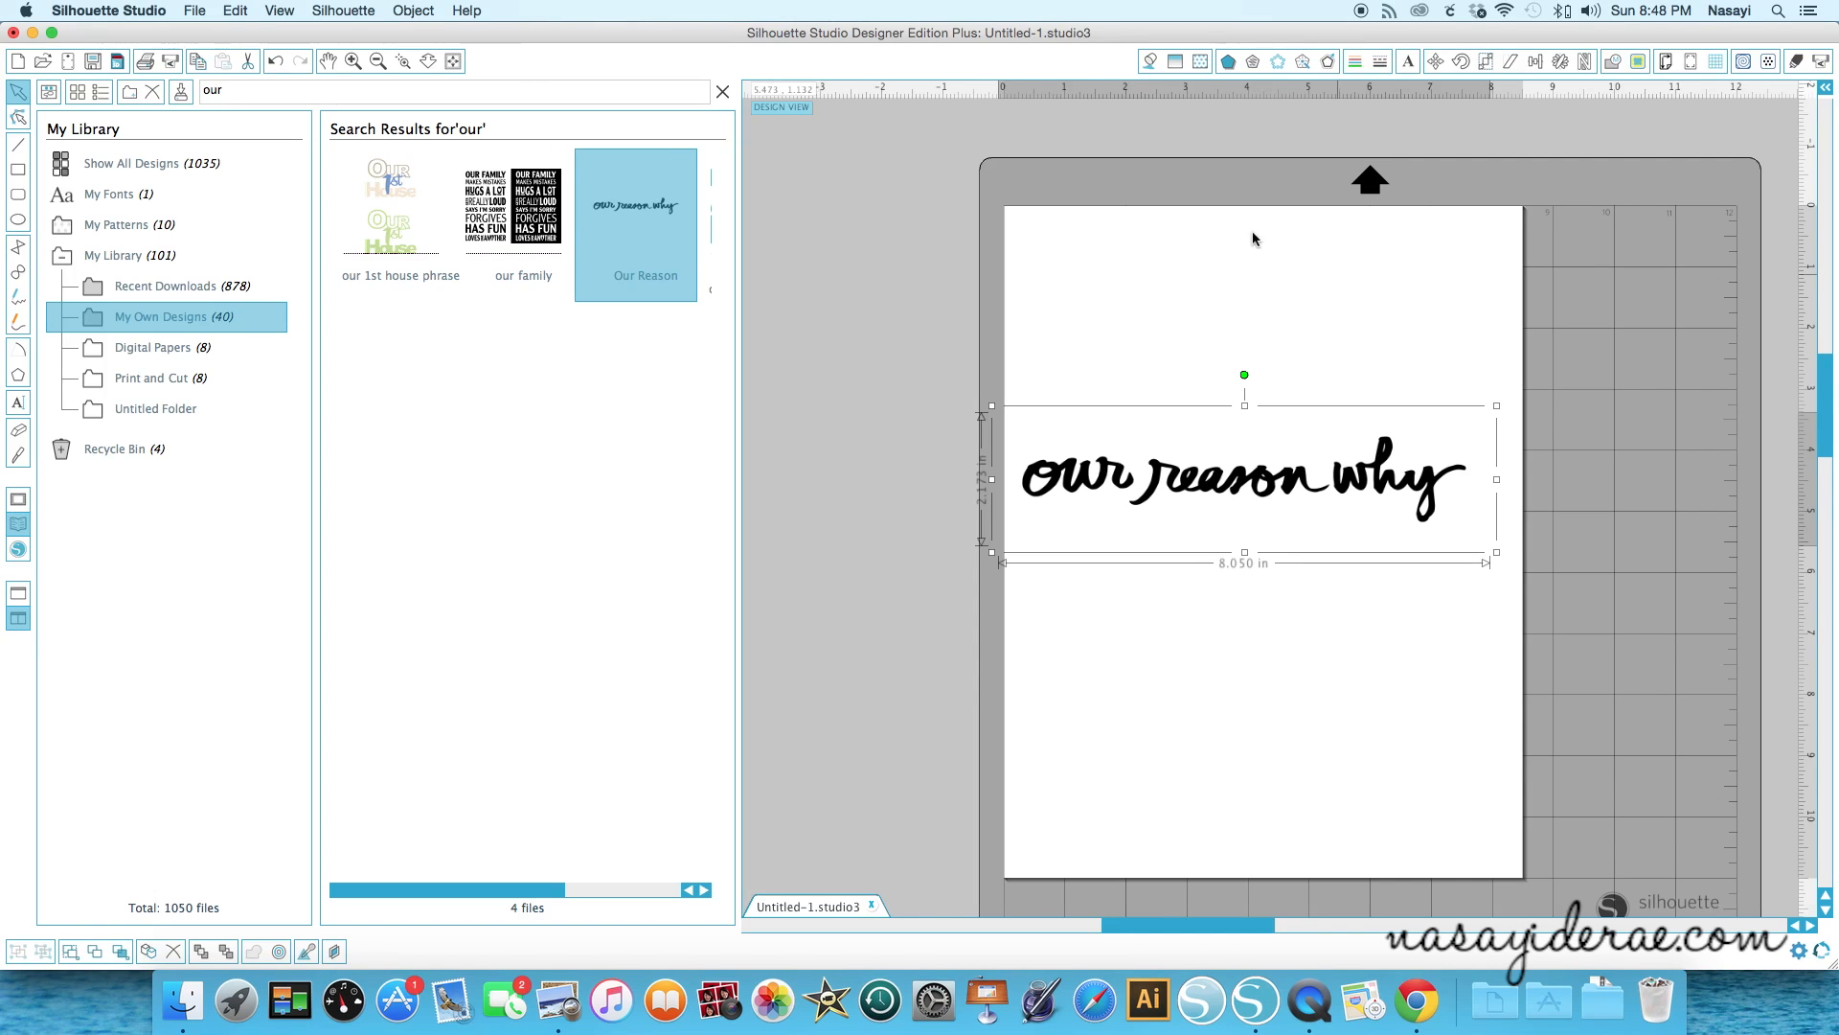
click(723, 91)
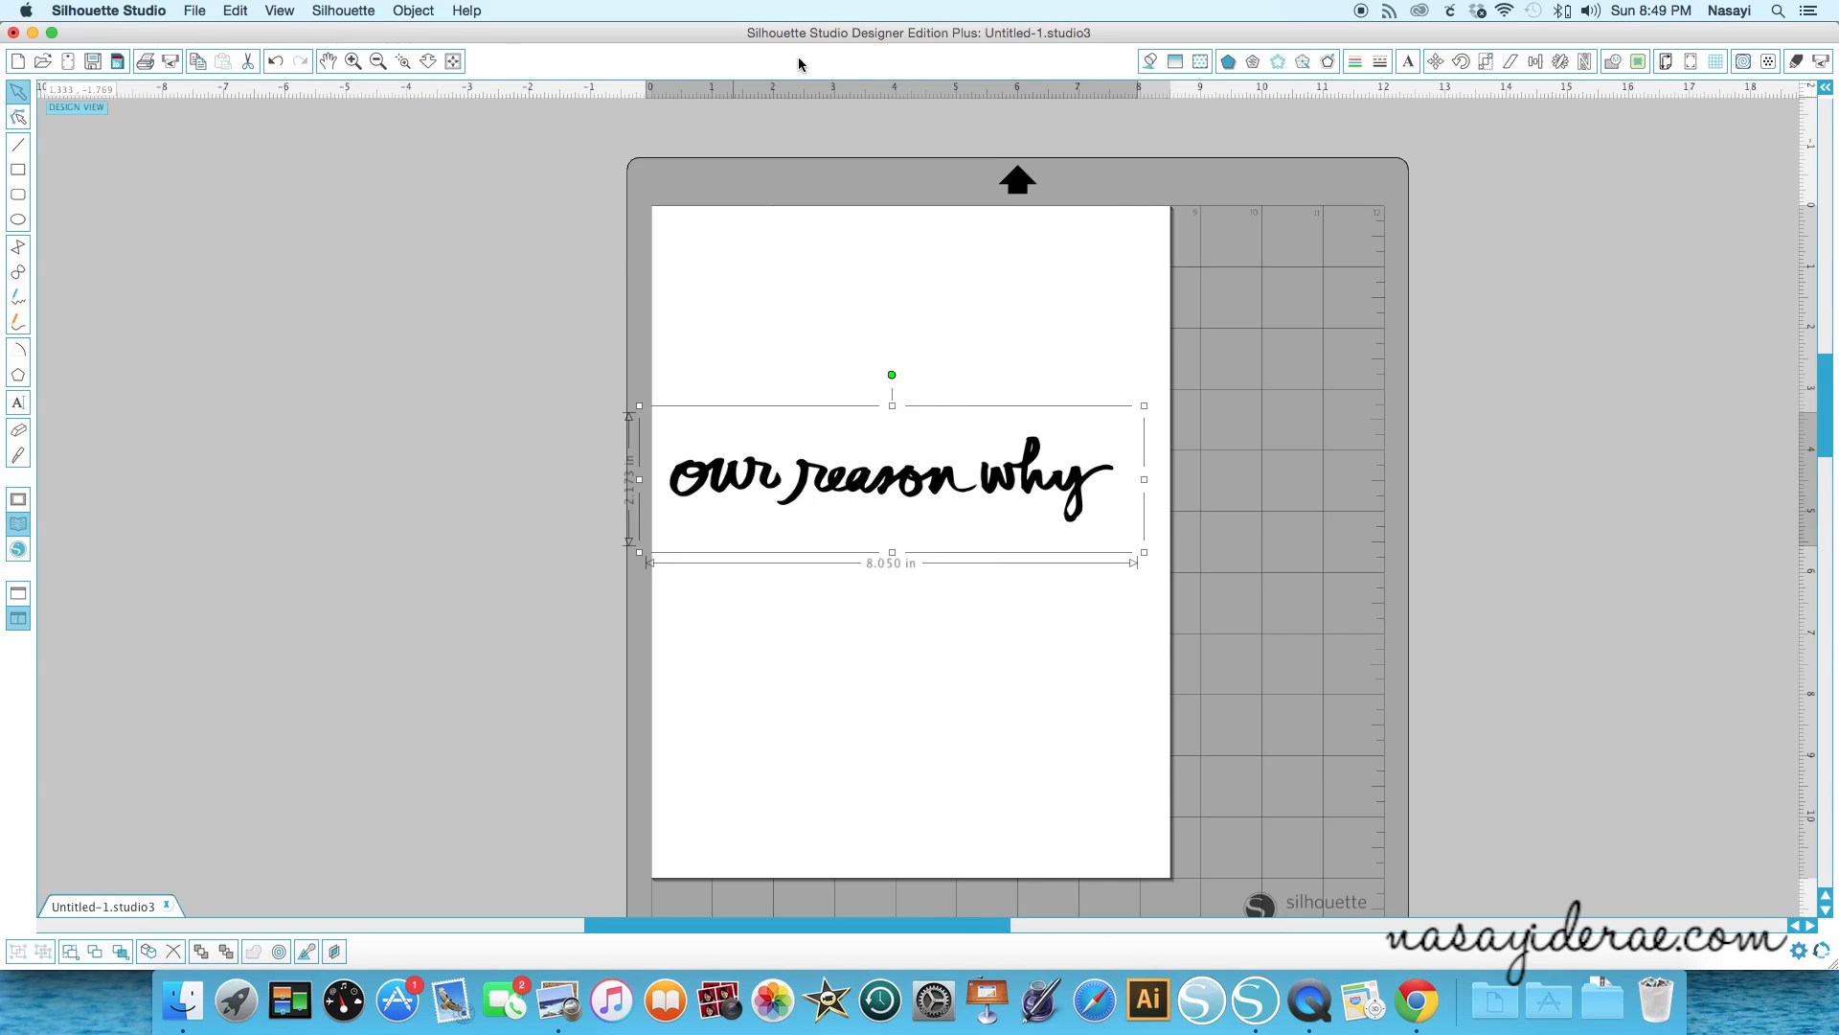